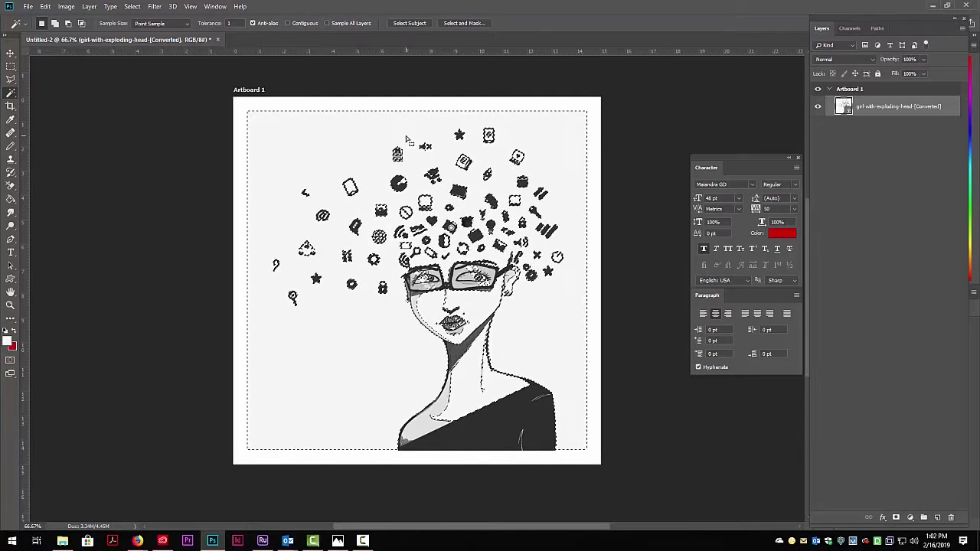
Step: Try to delete the selected light grey background from the girl-with-exploding-head smart object, and clear the selection
key("Delete")
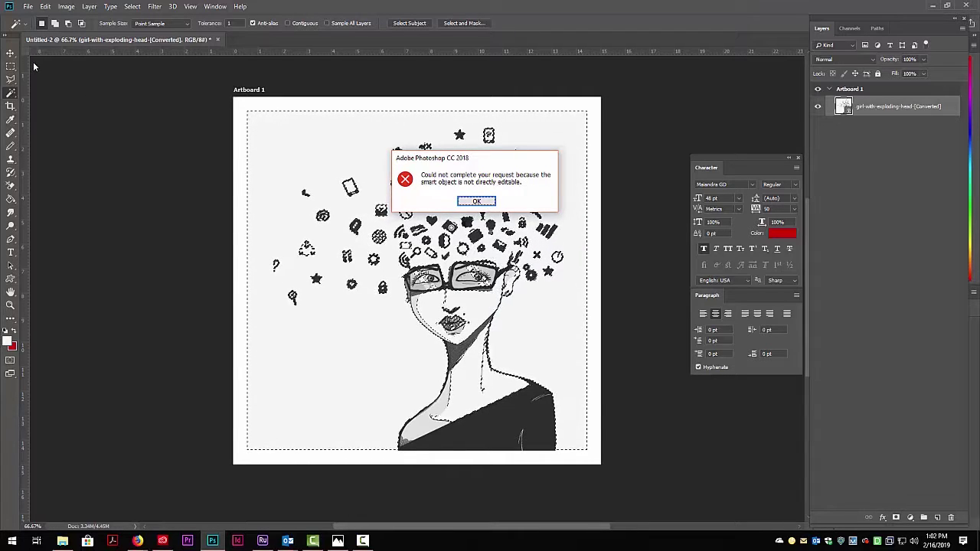
left_click(476, 201)
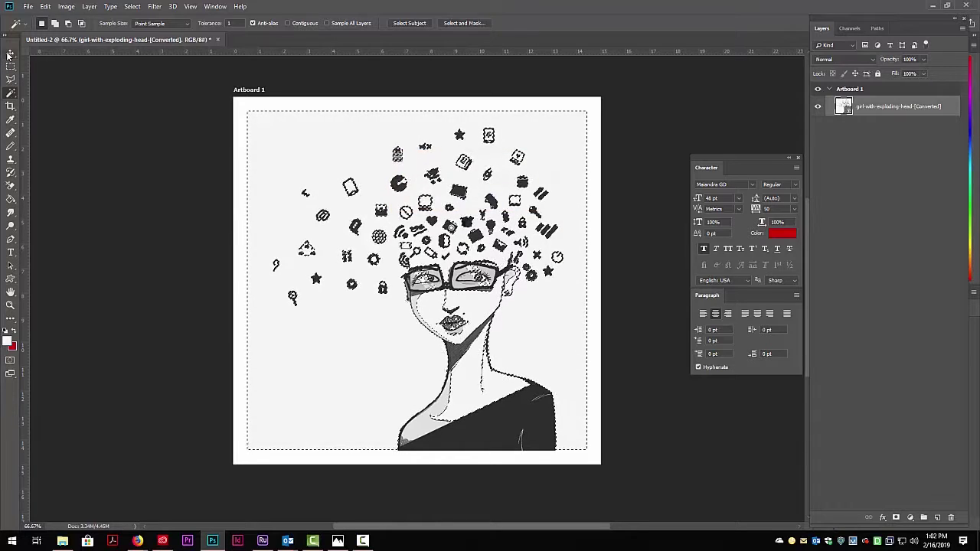
key("v")
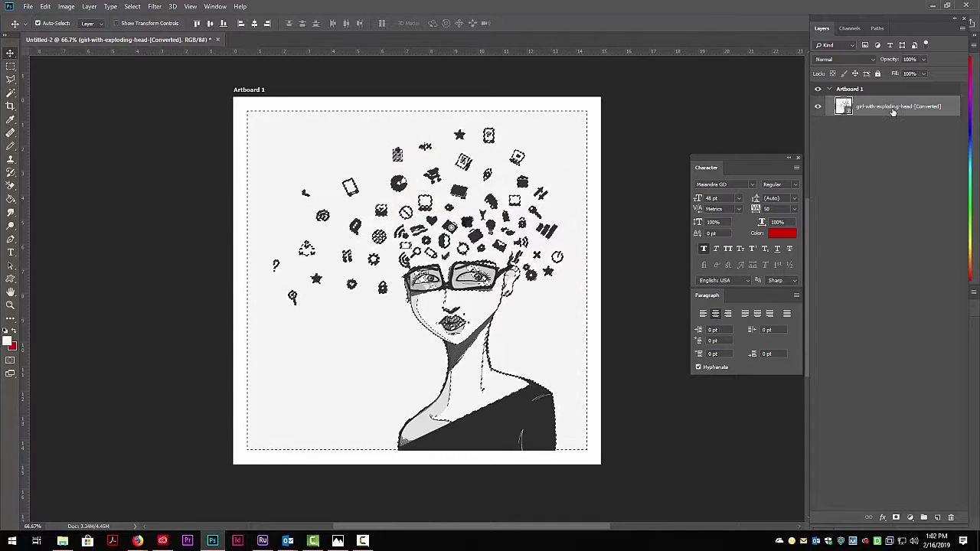
key("ctrl+d")
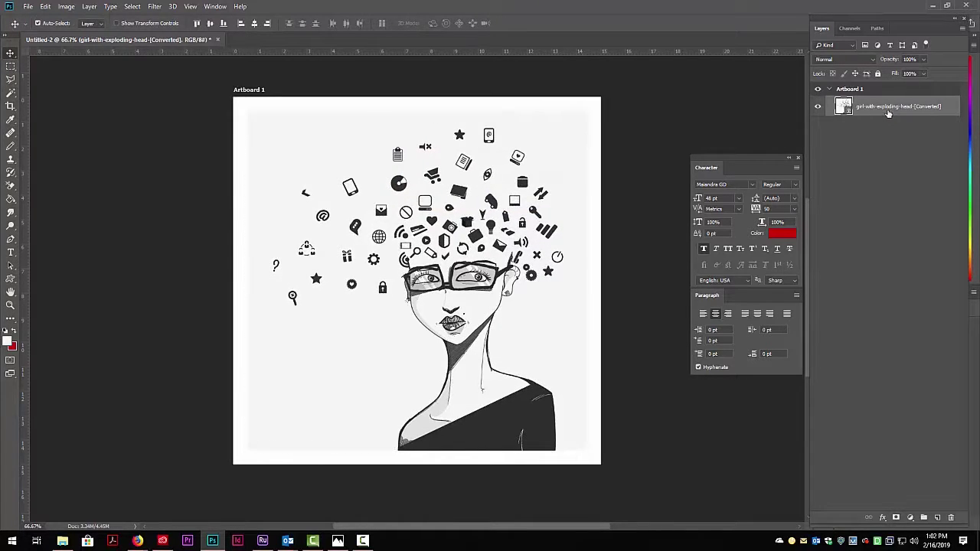
Step: Open the contents of the girl-with-exploding-head smart object for editing in their own document
left_click(88, 6)
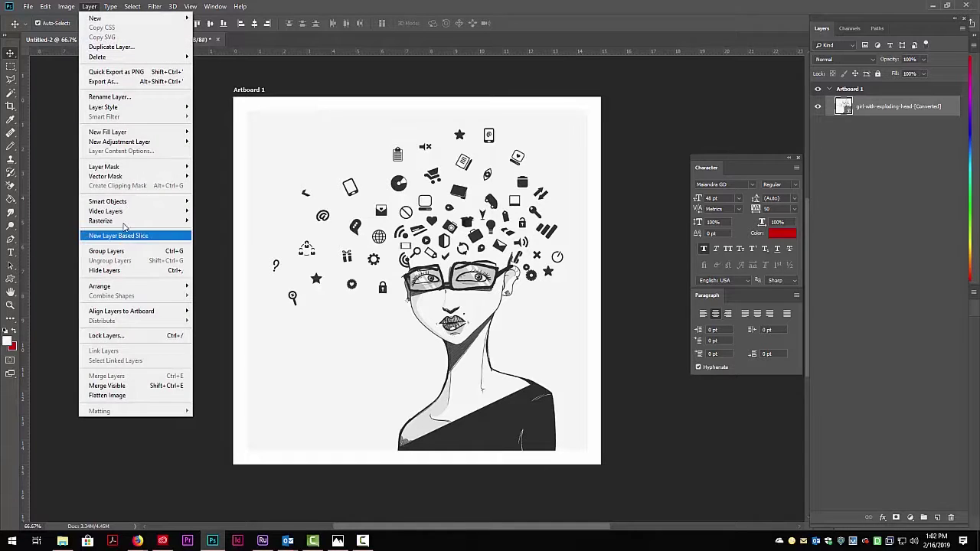
mouse_move(126, 202)
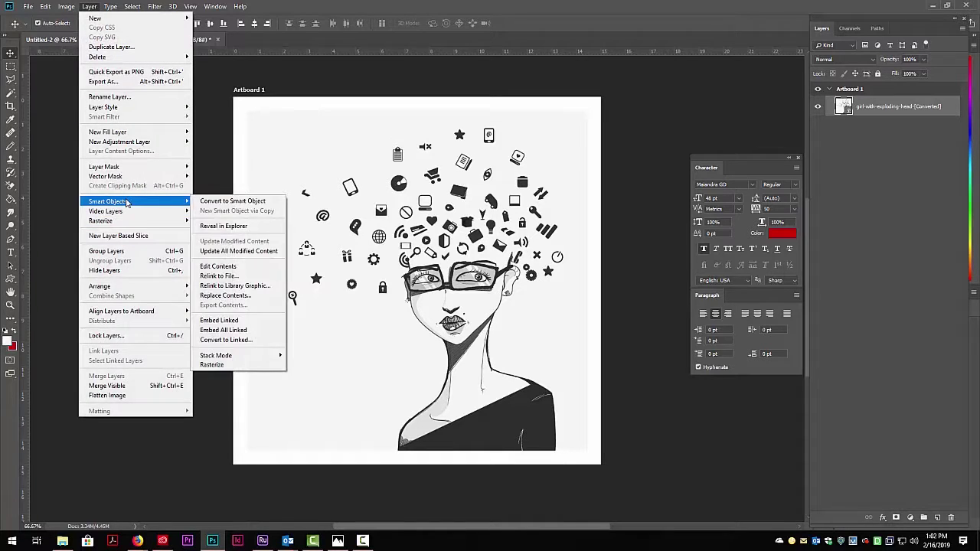
left_click(214, 265)
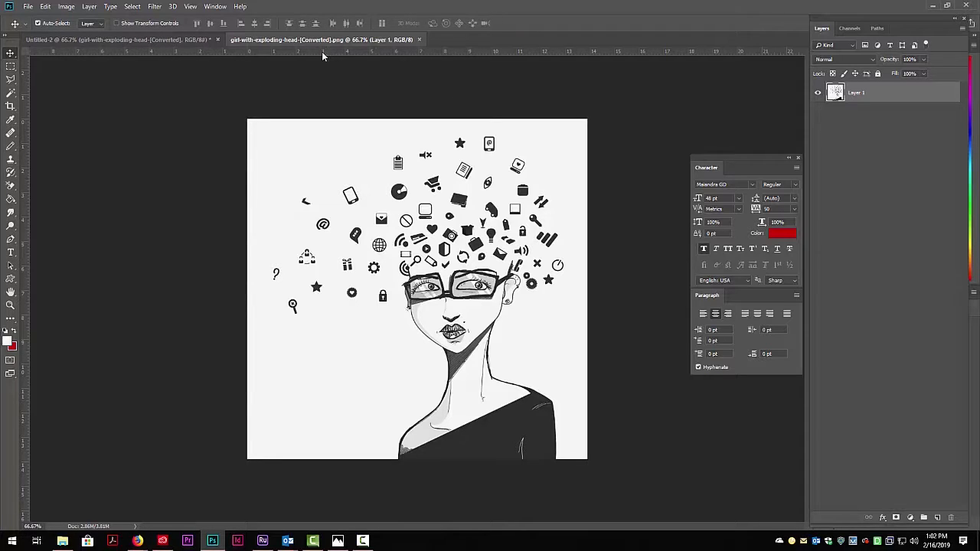
Step: Replace the smart object layer in Untitled-2 with a copy of the opened drawing's layer, roughly centred on the artboard
left_click_drag(855, 96, 288, 181)
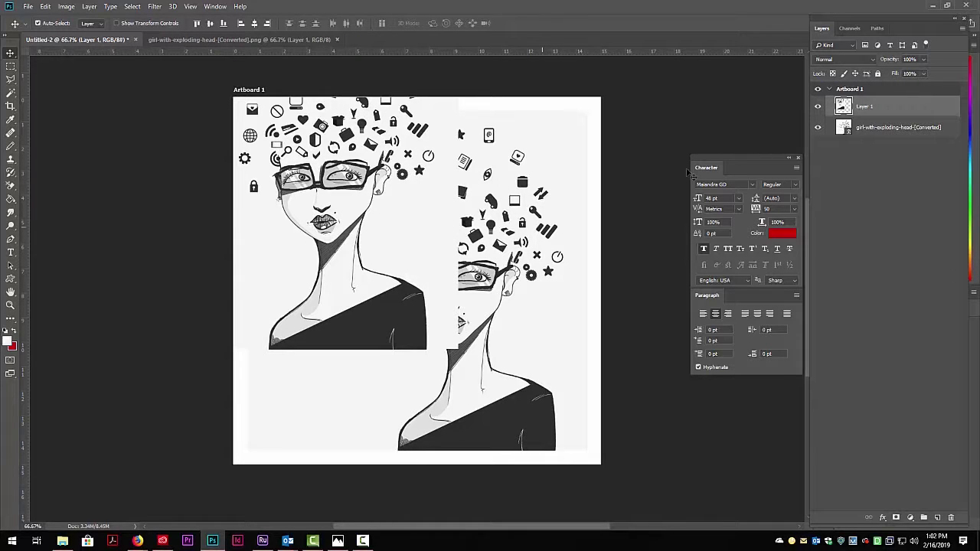
left_click_drag(908, 130, 949, 518)
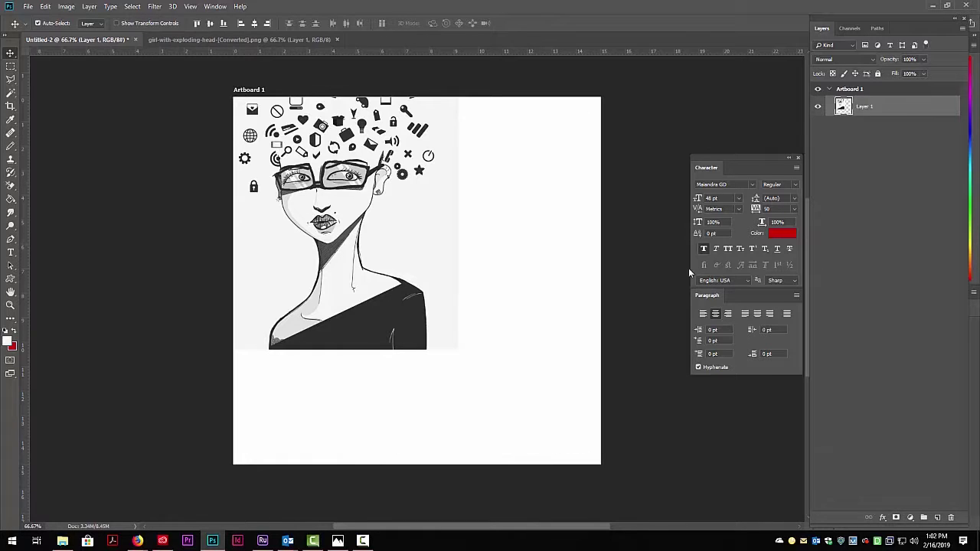
left_click_drag(387, 196, 510, 303)
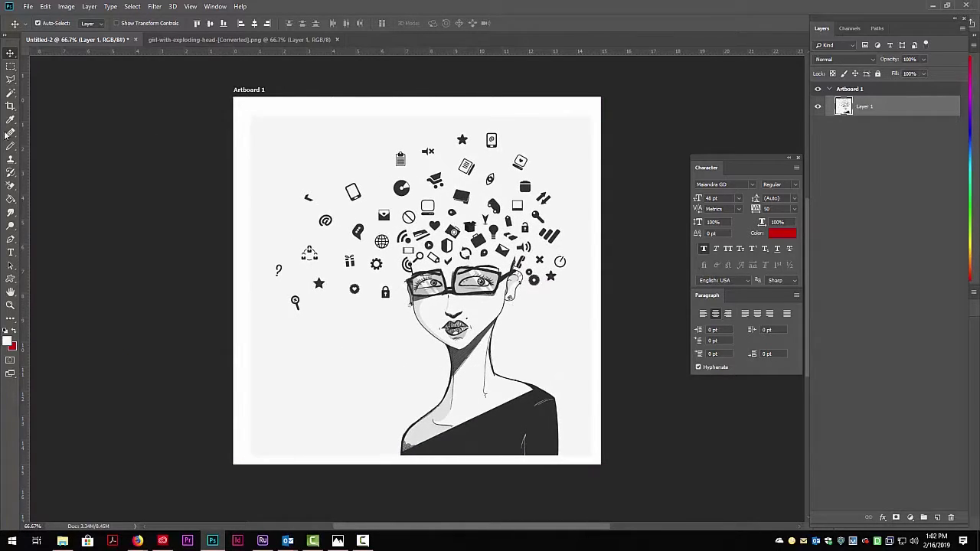
Step: Remove the light grey background from the copied drawing with the Magic Wand tool and clear the selection
left_click(10, 92)
left_click(289, 162)
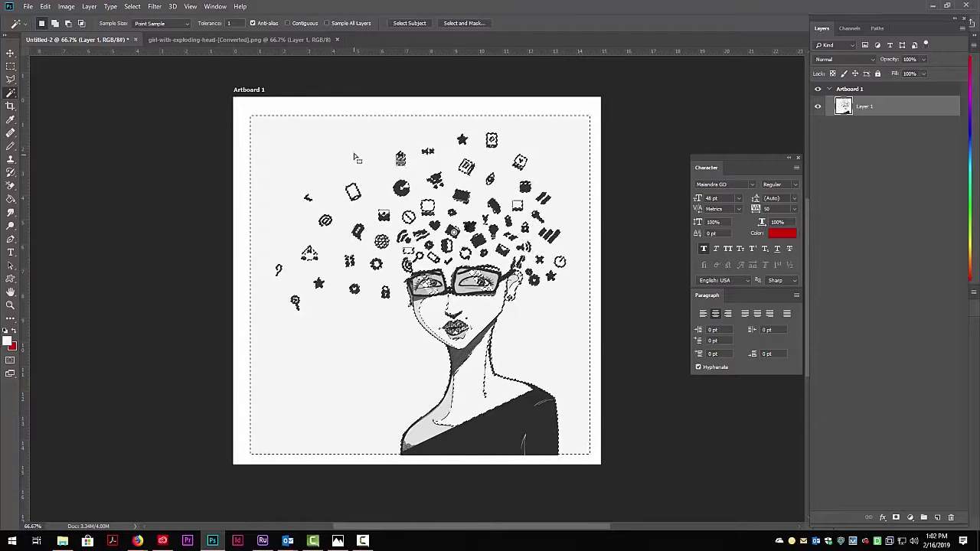
key("Delete")
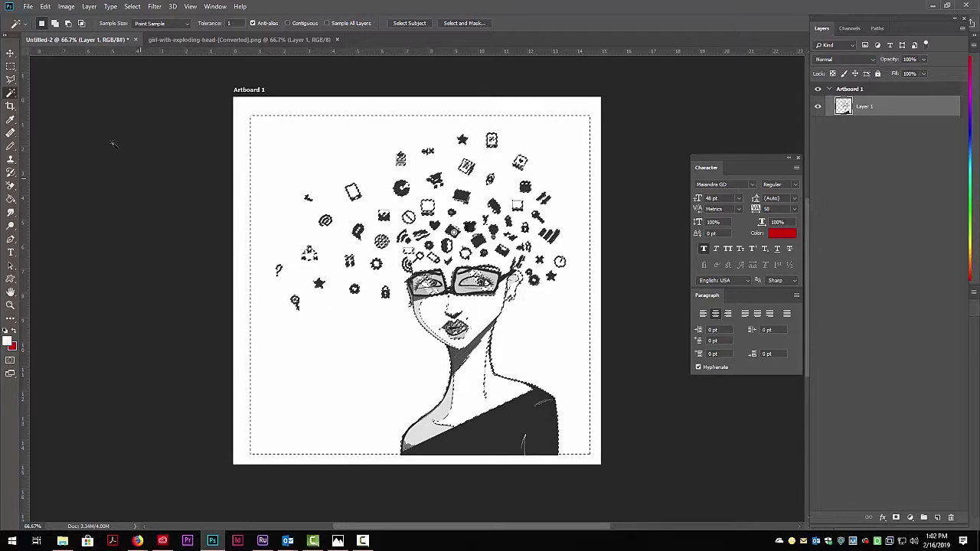
left_click(10, 53)
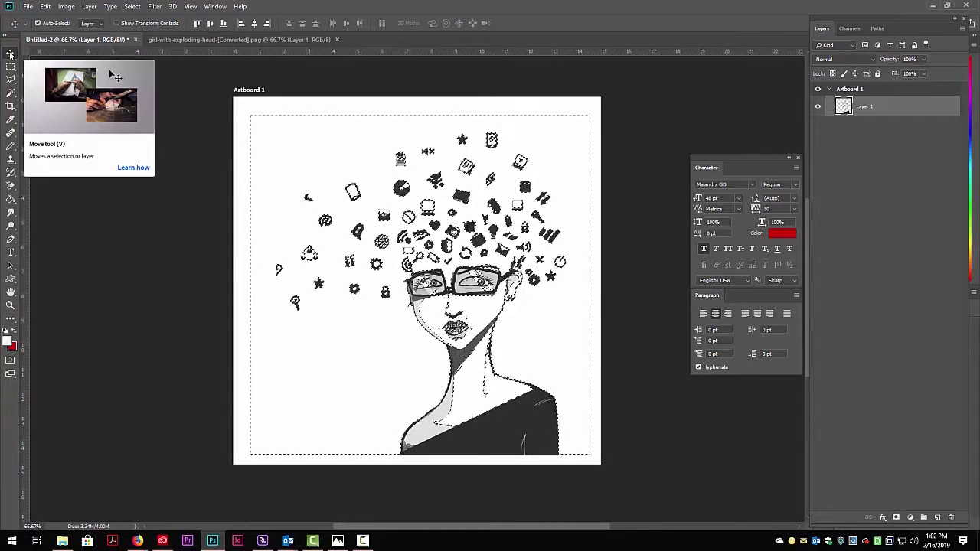
key("ctrl+d")
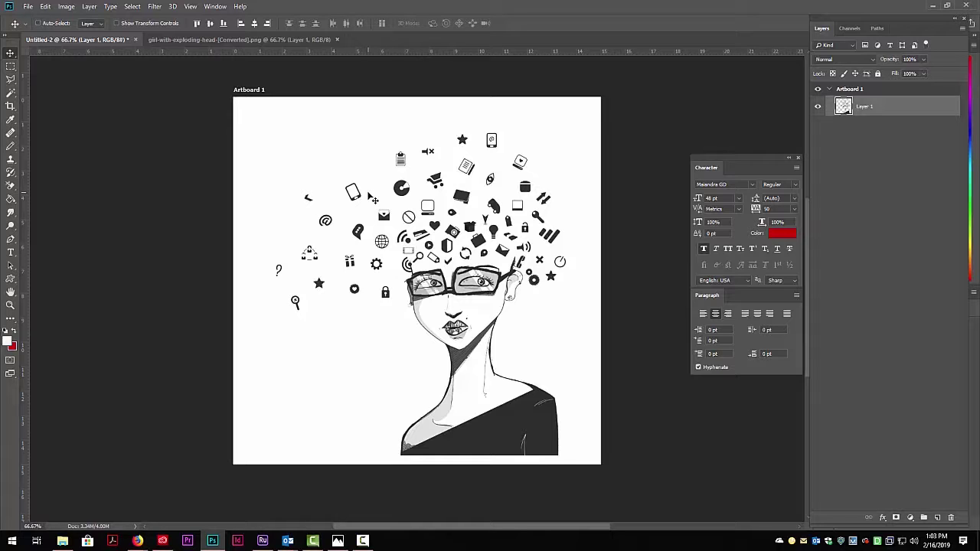
Step: Scale the drawing down to about 76%, keeping its lower-right corner anchored on the artboard
key("ctrl+t")
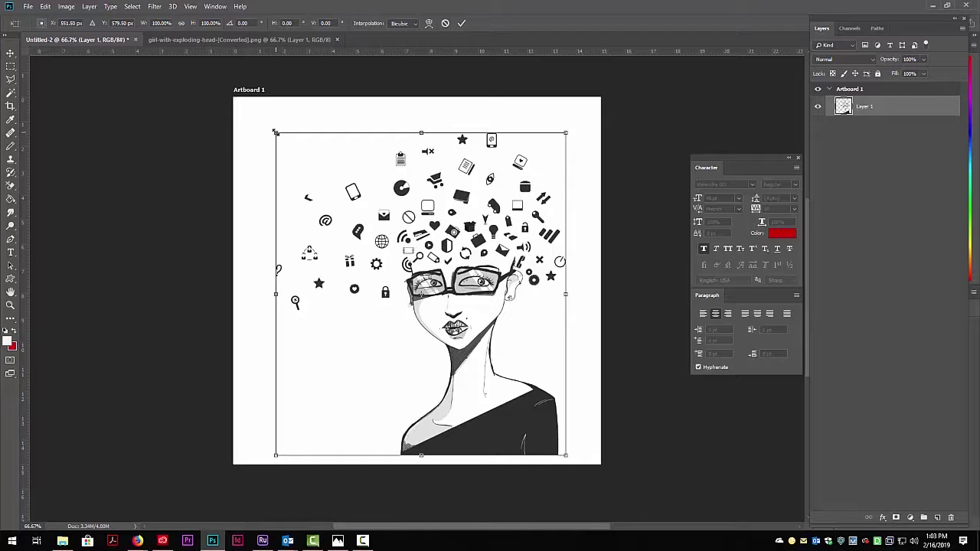
left_click_drag(276, 134, 343, 214)
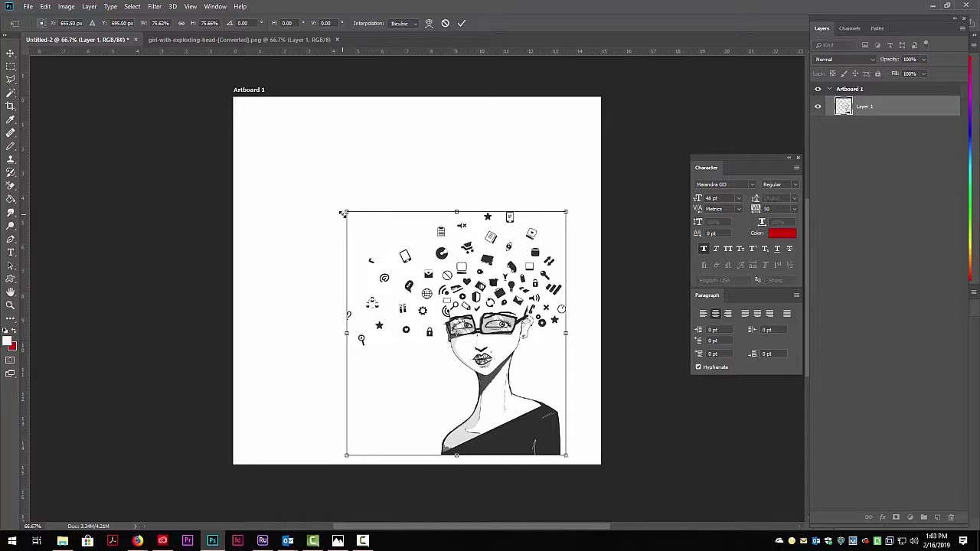
key("Return")
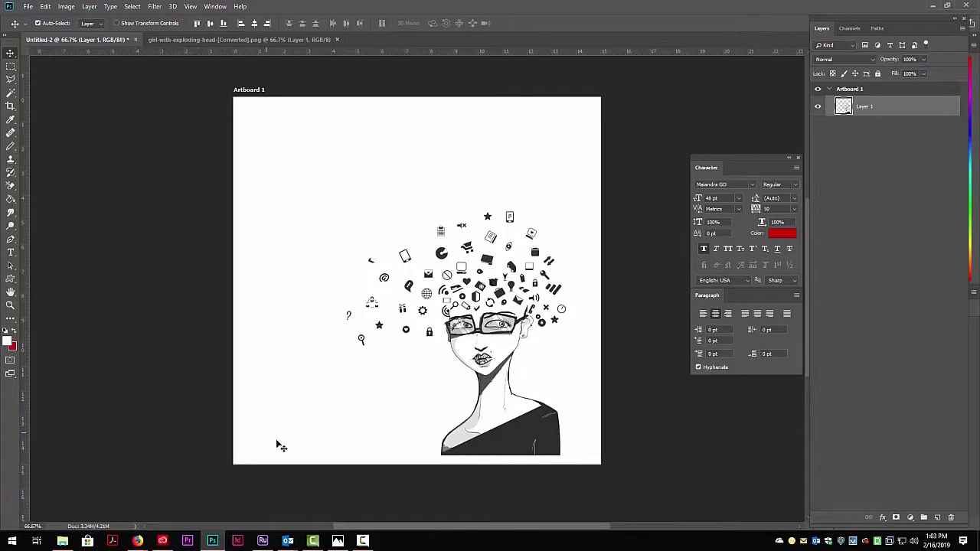
Step: Switch to Firefox to view the social media size guide, the Adobe Advertising Cloud slide and the Adobe logo, and return to Photoshop
mouse_move(137, 541)
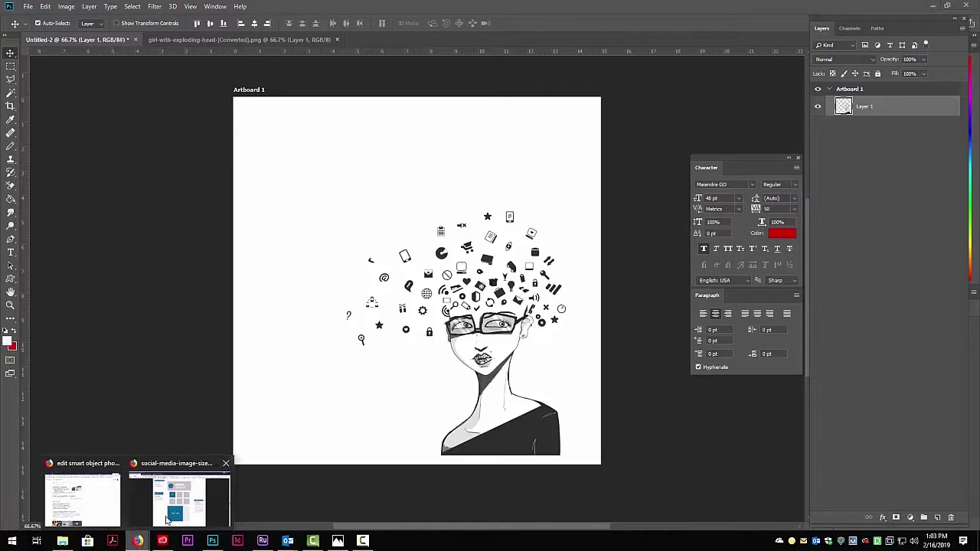
left_click(167, 519)
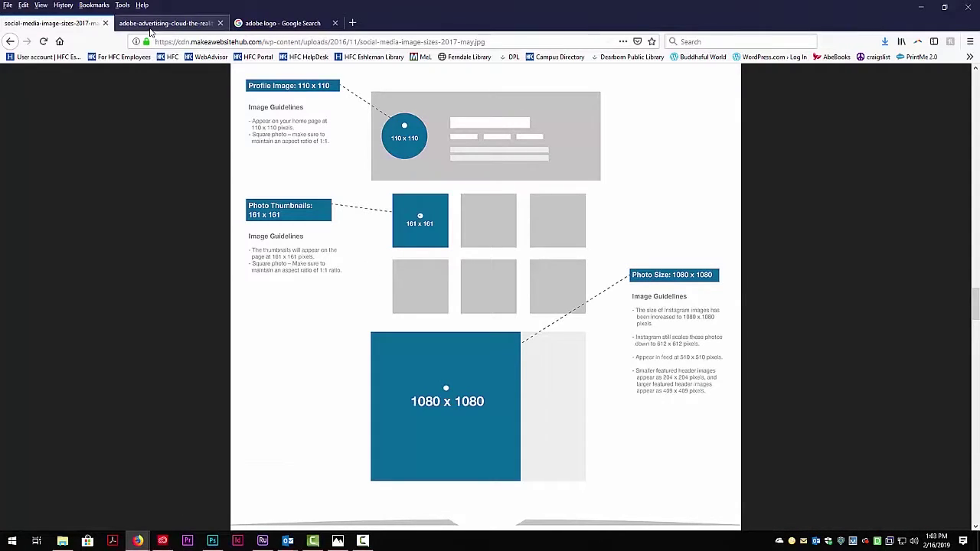
left_click(150, 28)
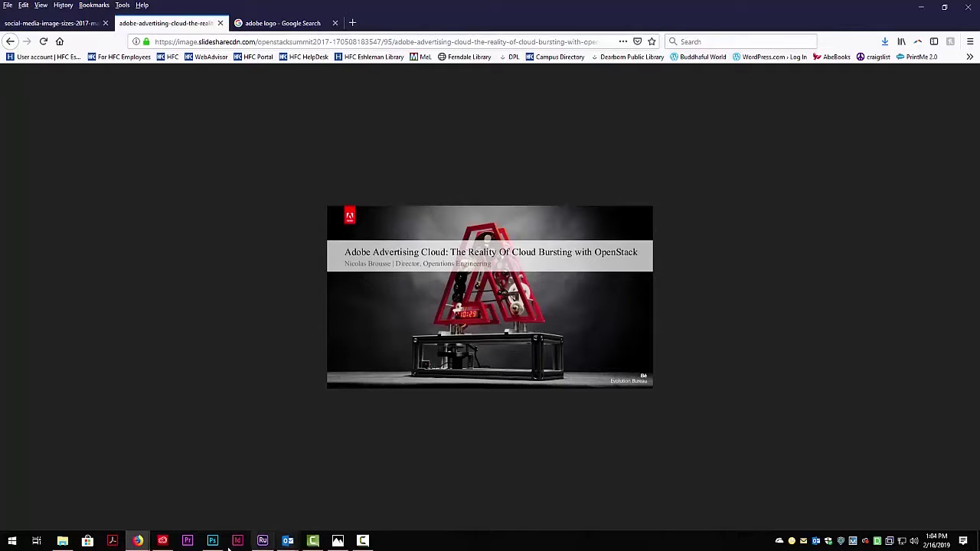
left_click(268, 23)
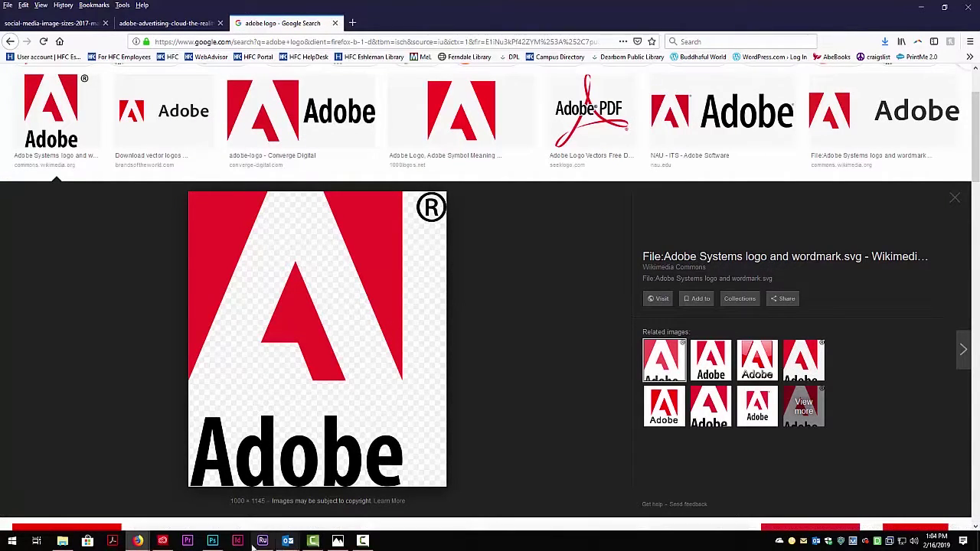
left_click(212, 540)
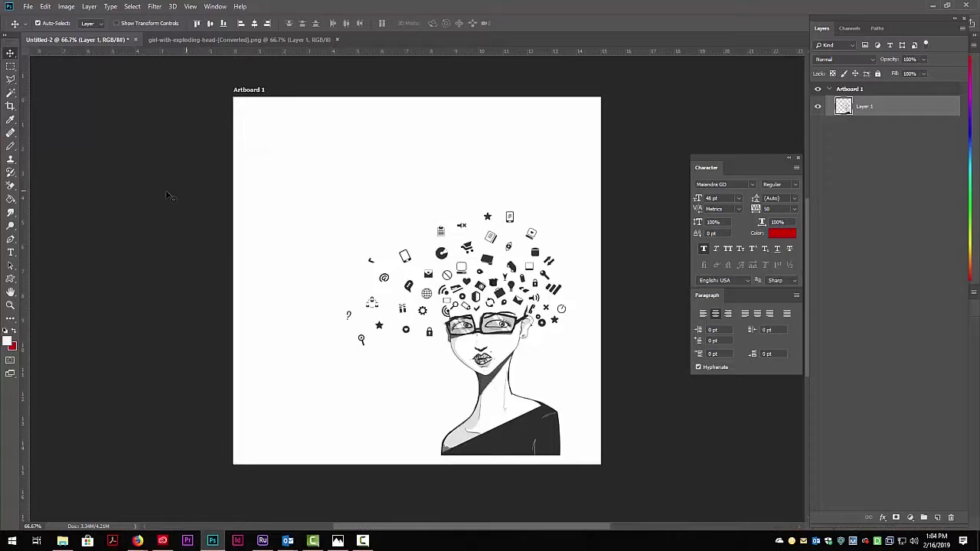
Step: Place the Adobe_Systems_logo_and_wordmark.svg file as linked and scale it to about 12% in the artboard's lower-left corner
left_click(26, 6)
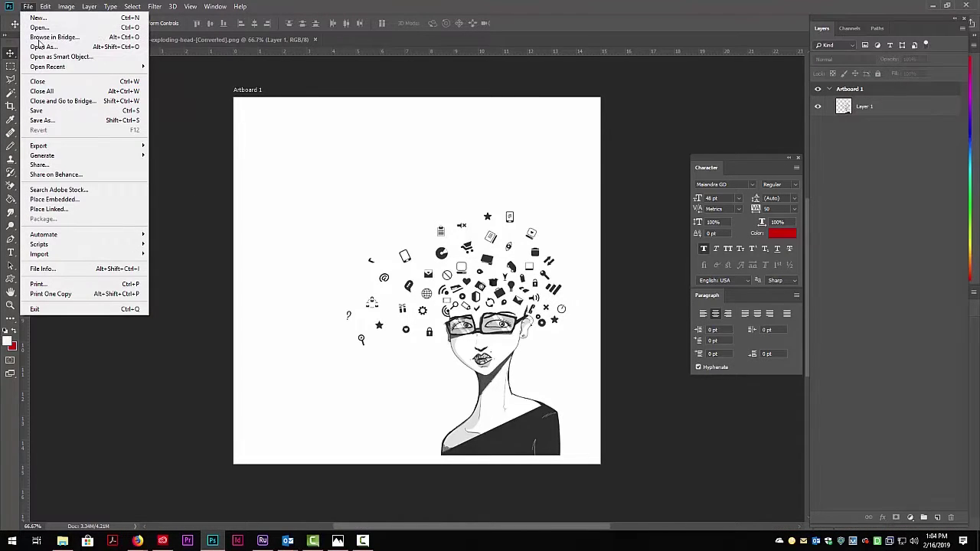
left_click(48, 209)
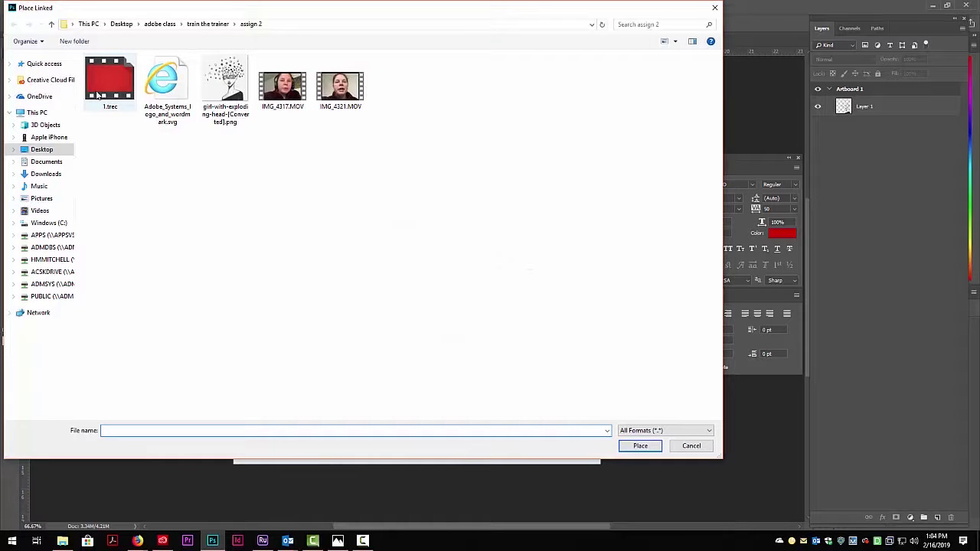
double_click(164, 79)
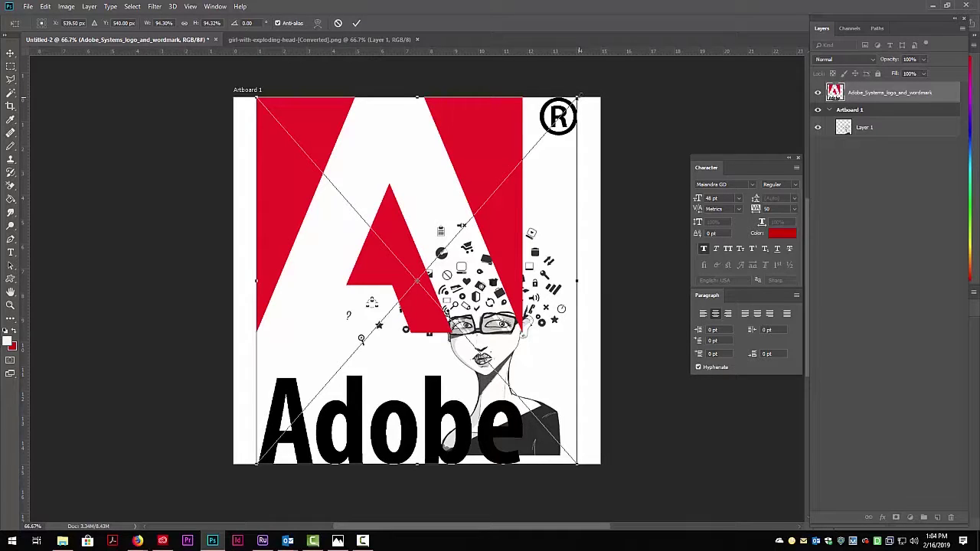
left_click_drag(579, 98, 311, 427)
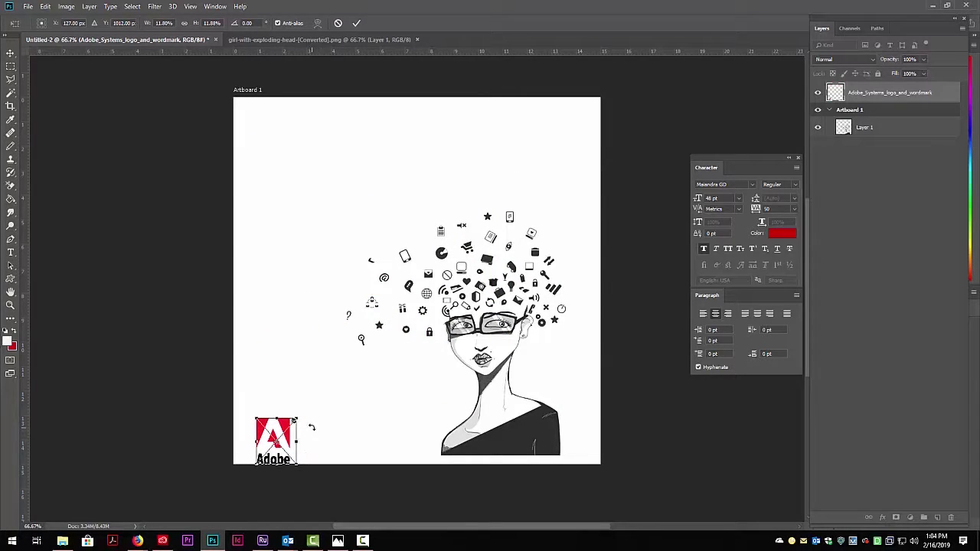
key("Return")
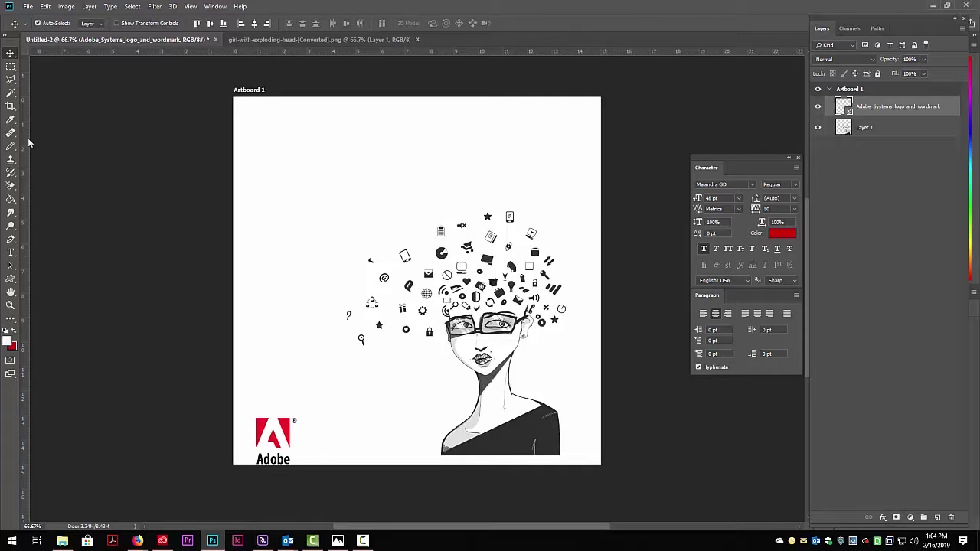
Step: Select a rectangular band across the full artboard width, from above the drawing down into its upper icons
left_click(11, 66)
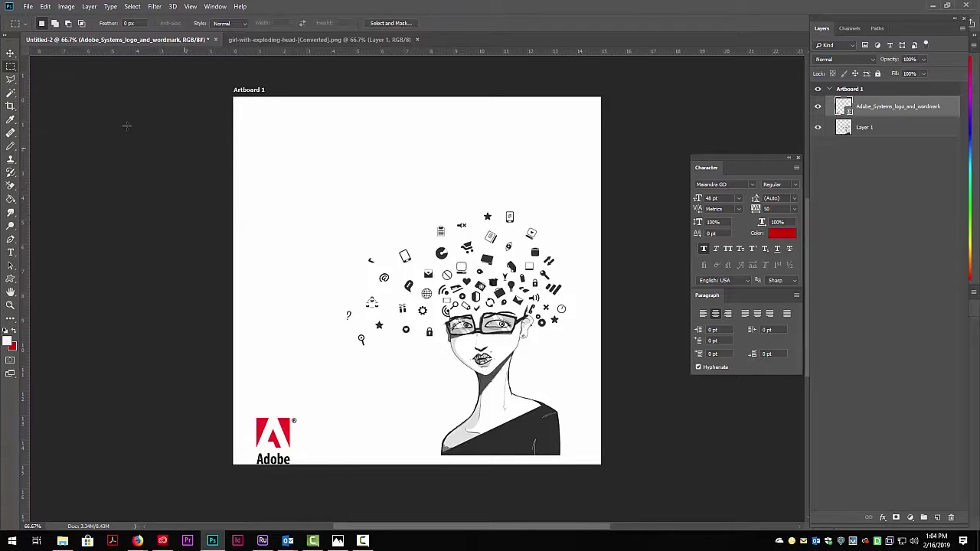
left_click(11, 66)
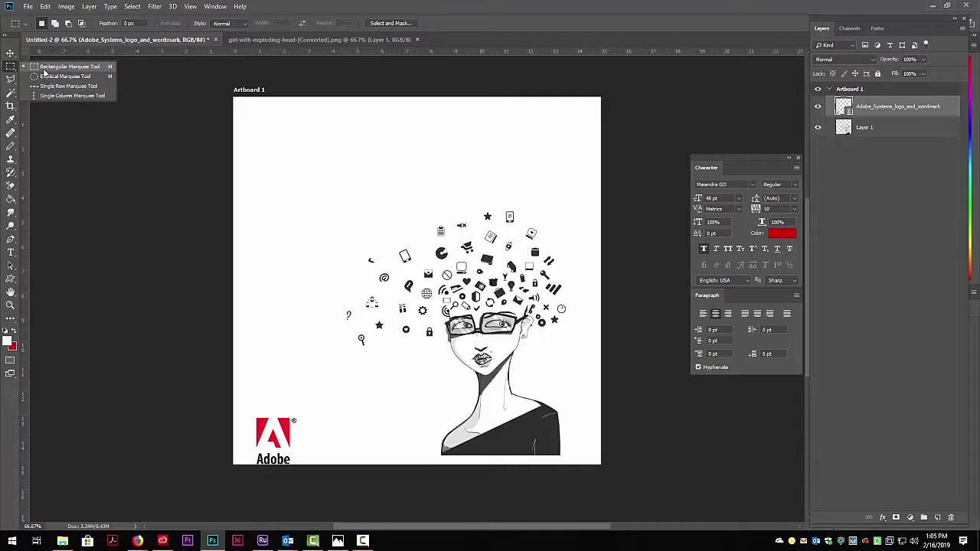
left_click(46, 67)
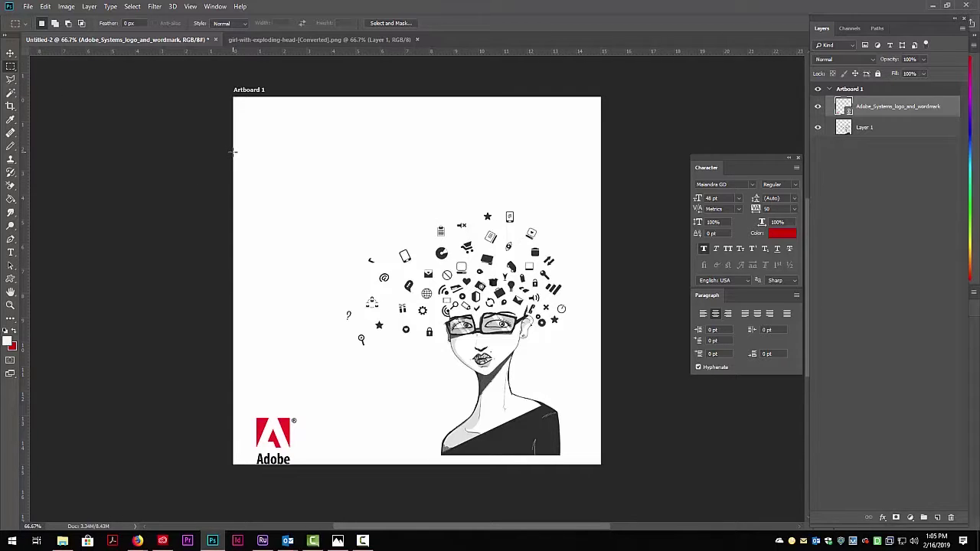
left_click_drag(233, 151, 276, 255)
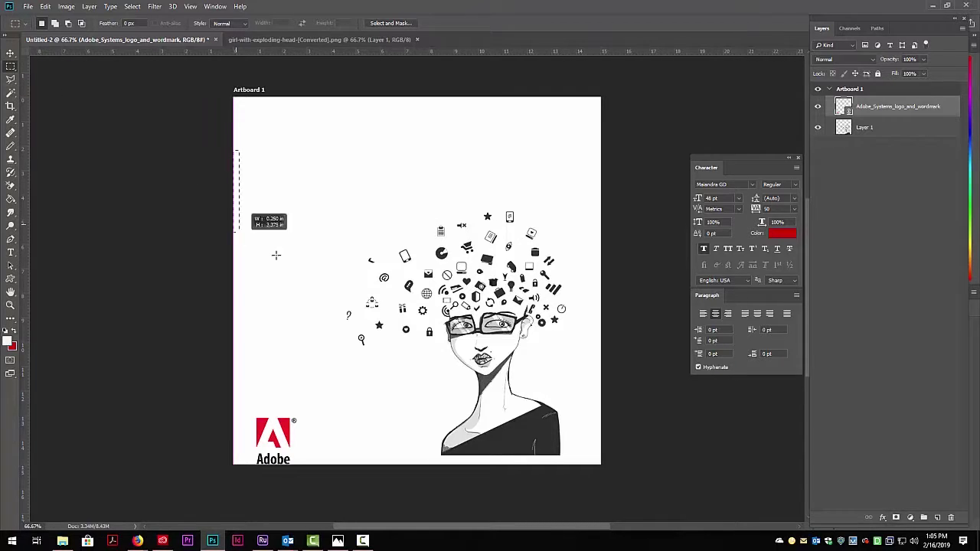
left_click_drag(581, 261, 607, 261)
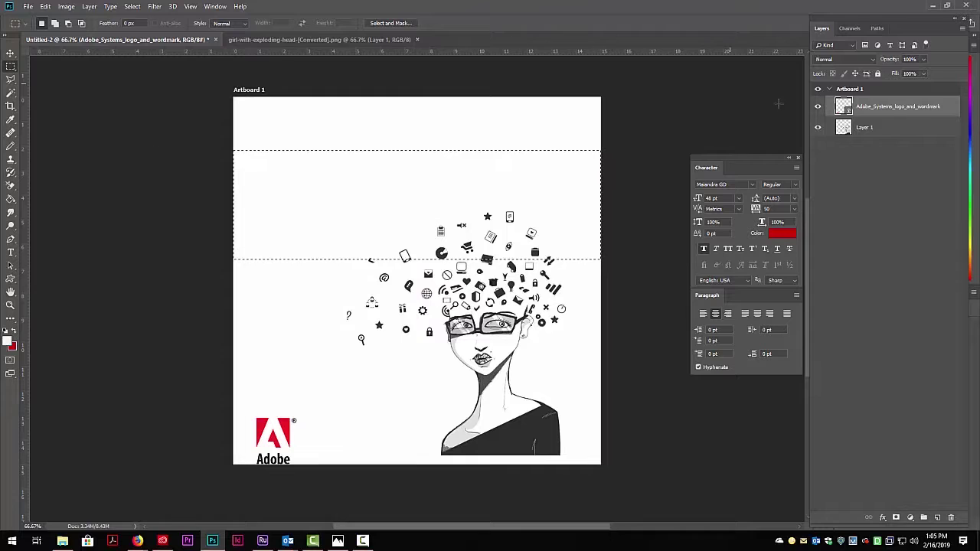
Step: Add a new layer above the logo and fill the selected band with red using the Paint Bucket tool
left_click(938, 518)
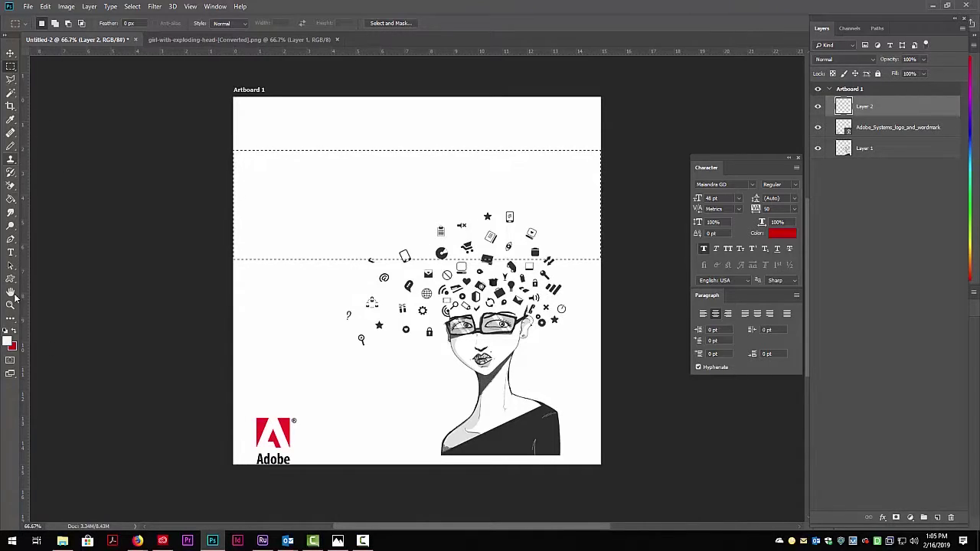
left_click(14, 336)
left_click(10, 200)
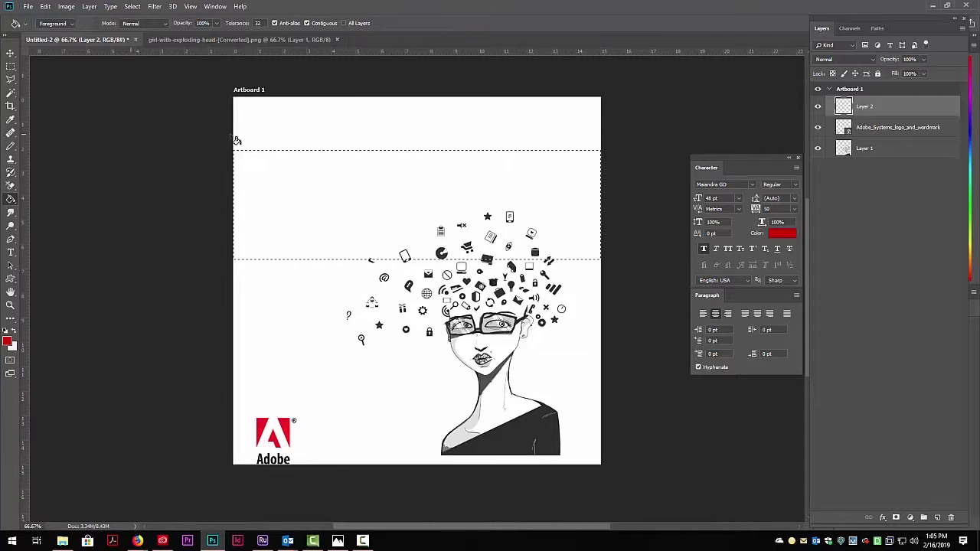
left_click(284, 170)
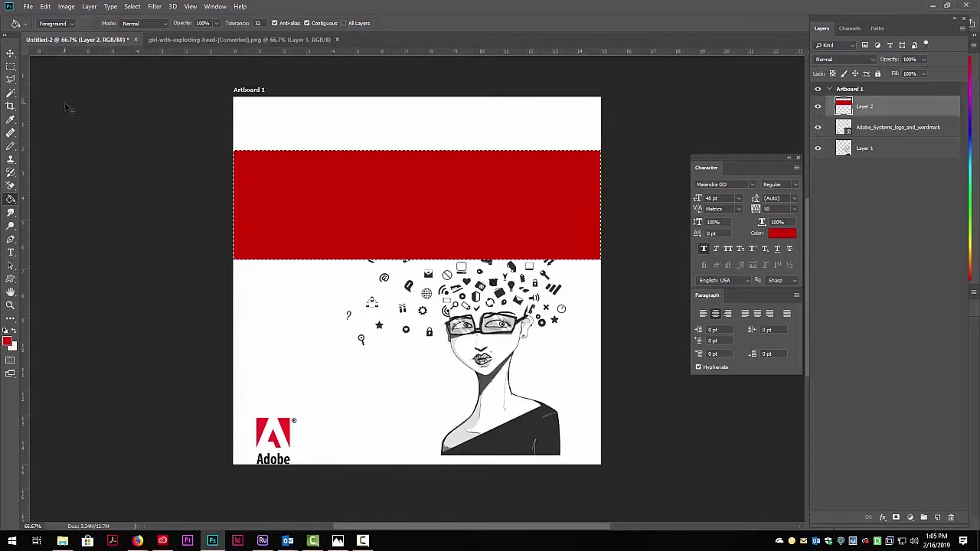
Step: Deselect the filled band and move the red banner slightly up on the artboard
key("ctrl+d")
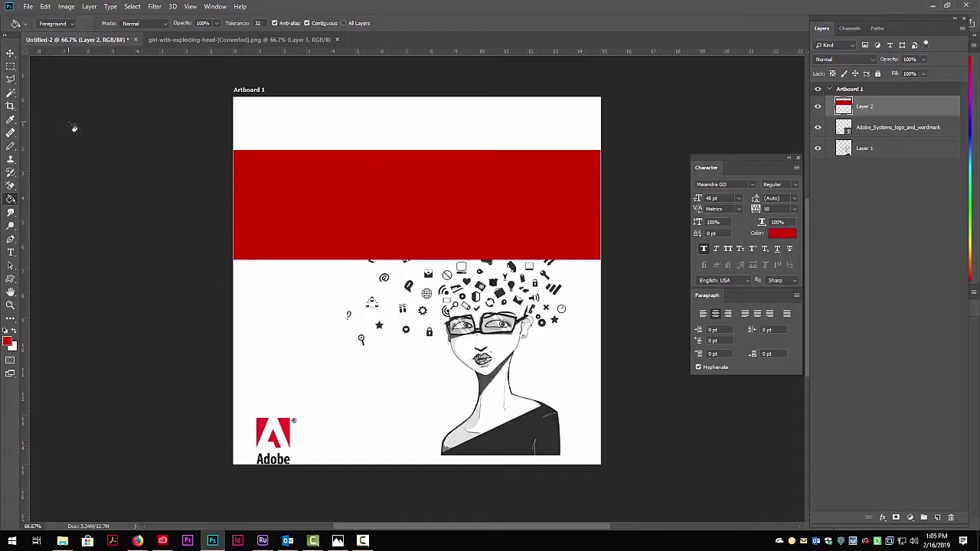
left_click(10, 52)
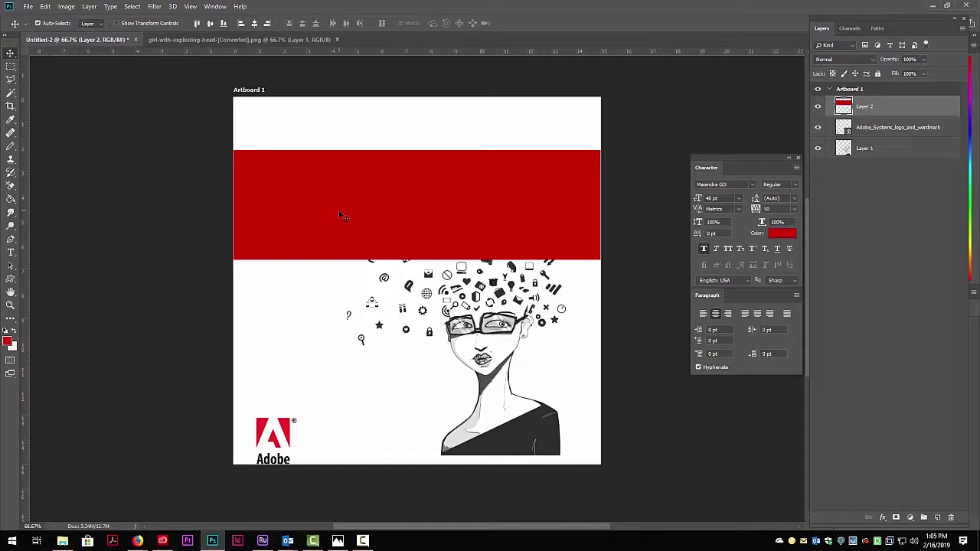
left_click_drag(530, 217, 534, 205)
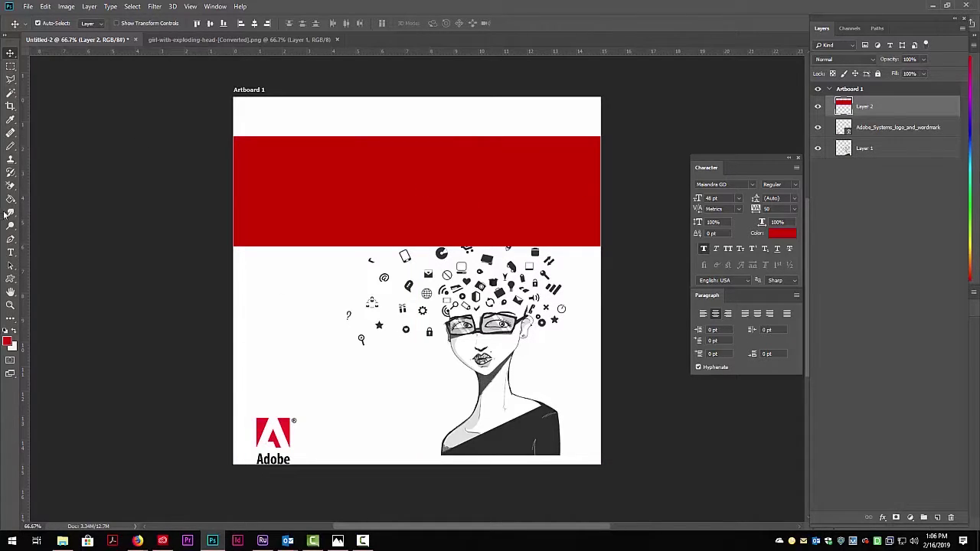
Step: Set the text color to white (ffffff) and draw a paragraph text box across the middle of the red banner
left_click(11, 254)
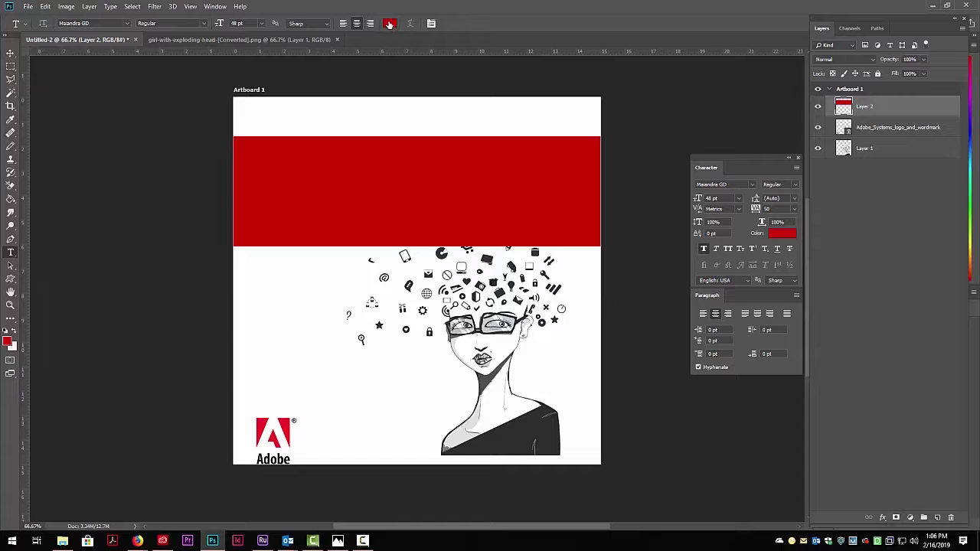
left_click(389, 25)
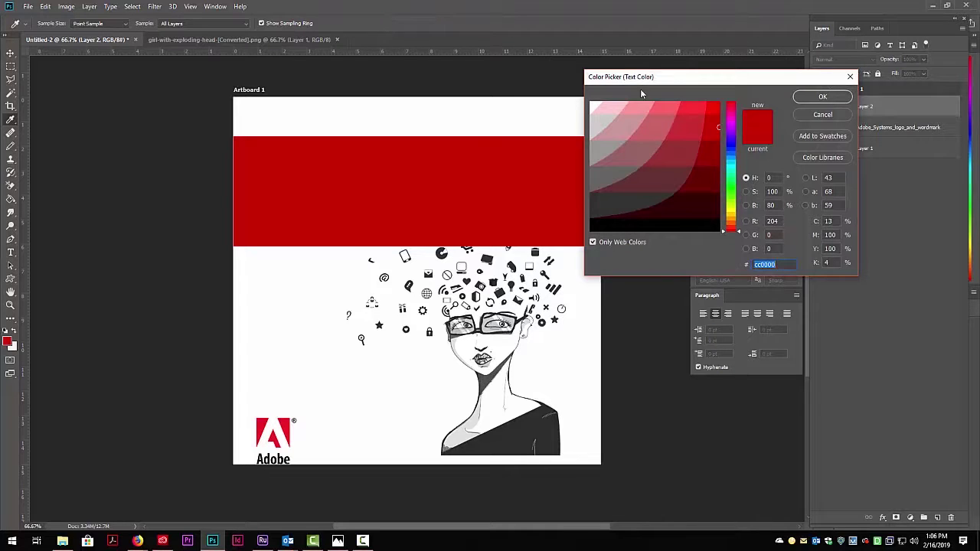
left_click(591, 103)
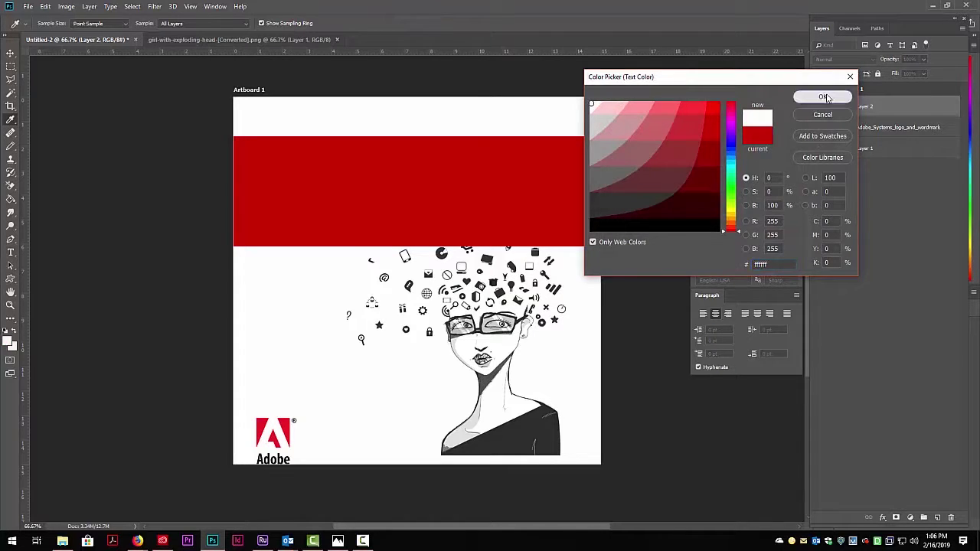
left_click(823, 97)
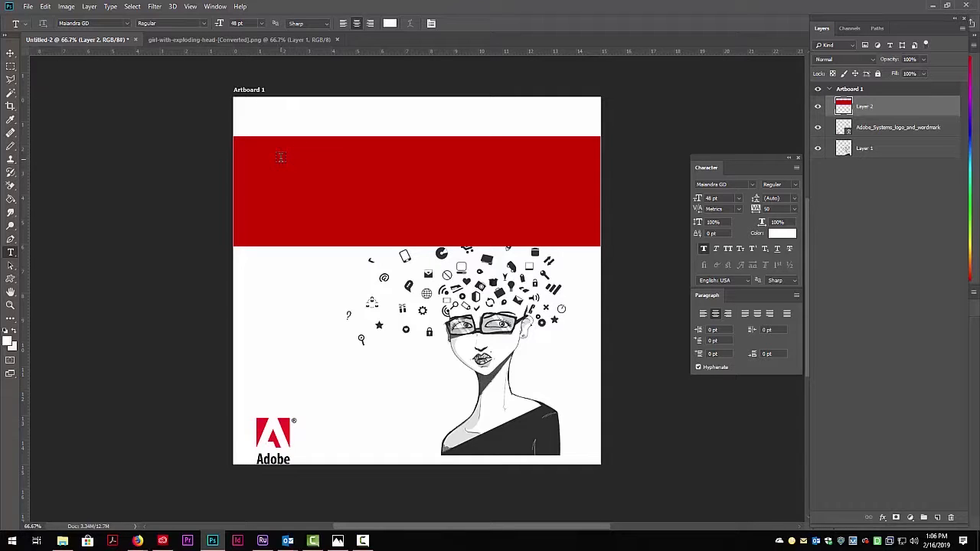
left_click_drag(301, 160, 529, 209)
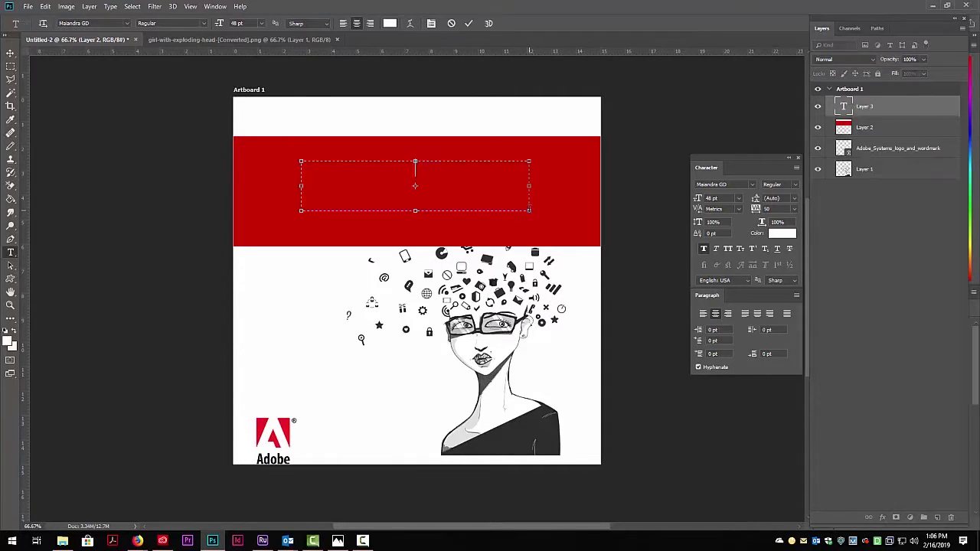
Step: Enter "LEARN", "Adobe Photoshop CC" and "for Visual Communication" on three consecutive lines, extending the text box downward to fit
type("LEARN aDO")
key("BackSpace")
key("BackSpace")
key("BackSpace")
type("Adobe ")
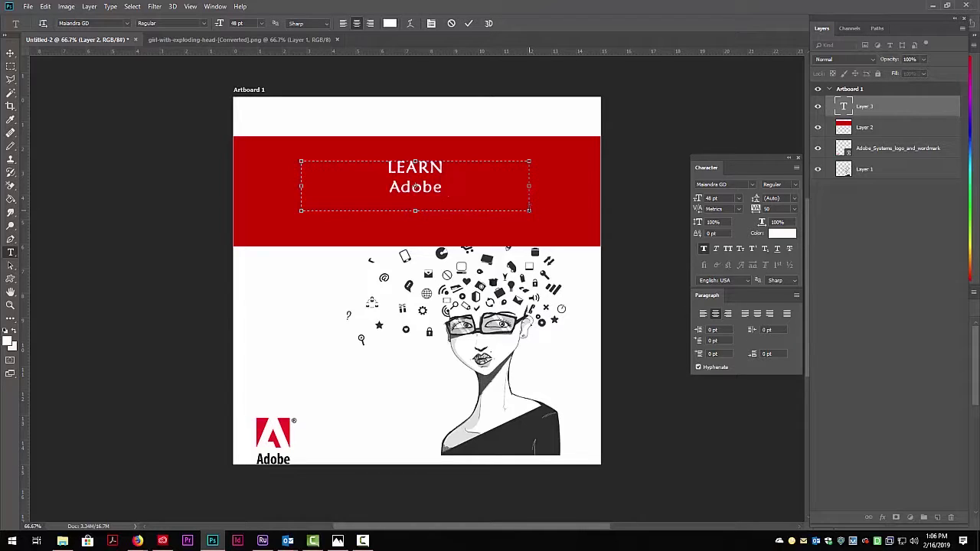
type("Photoshop ")
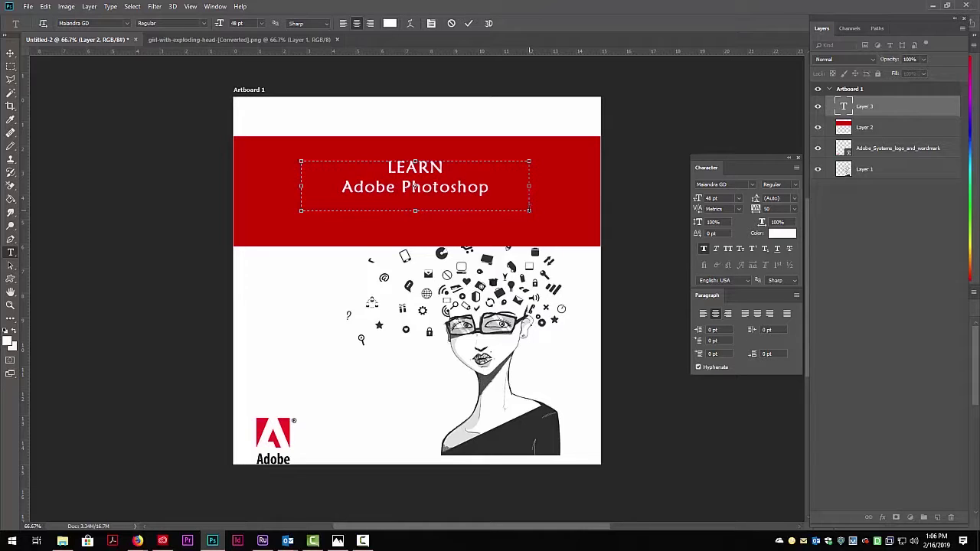
type("CC")
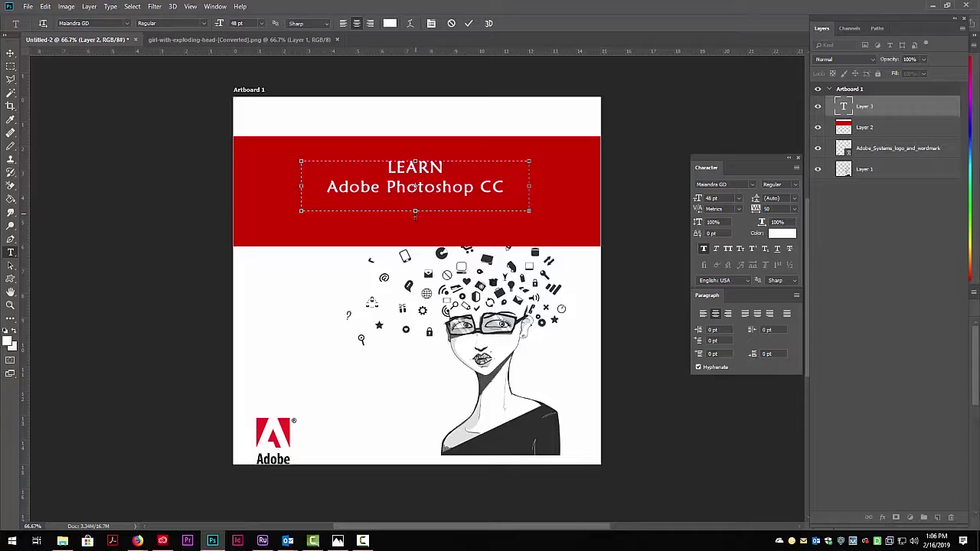
left_click_drag(415, 213, 415, 241)
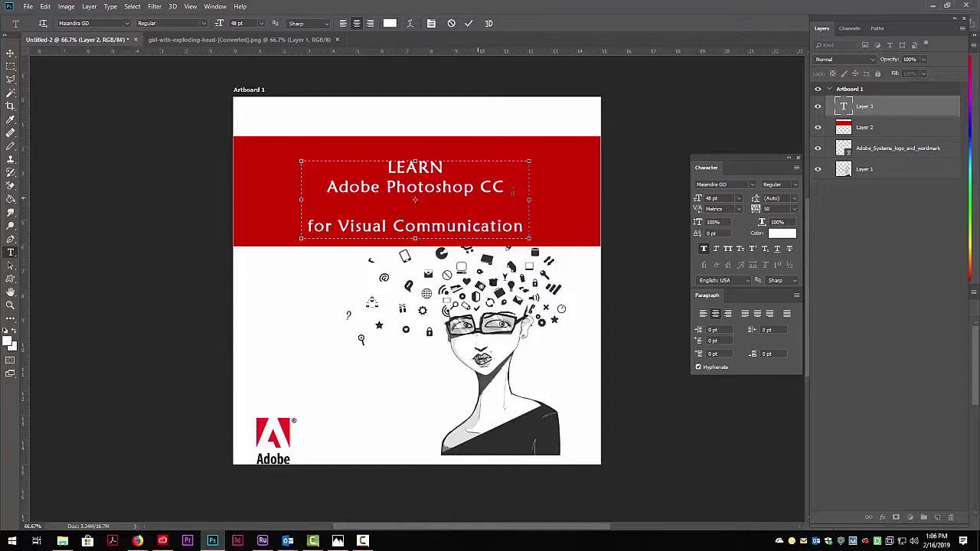
key("Delete")
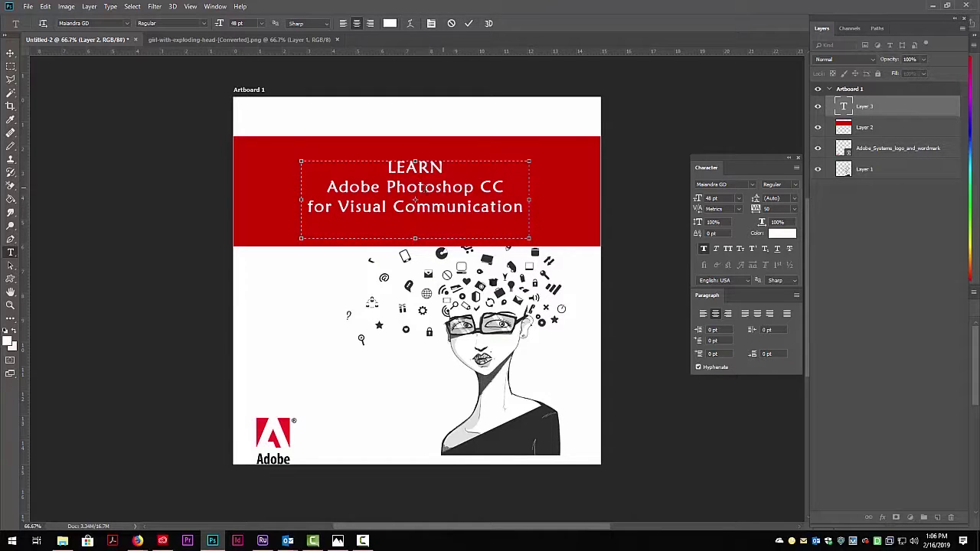
Step: Left-align the banner heading and resize its text box to leave side margins, its left edge in line with the Adobe logo
left_click_drag(300, 199, 233, 200)
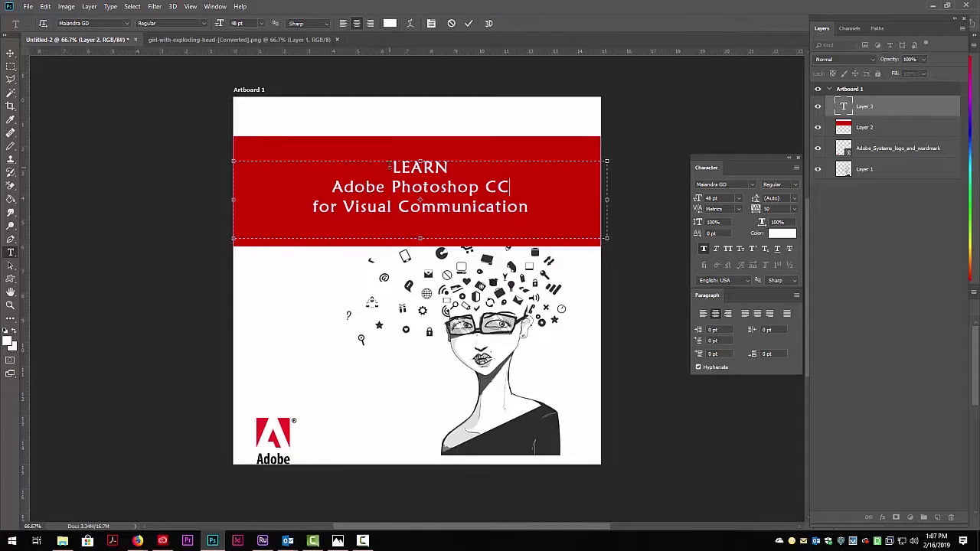
left_click_drag(404, 163, 528, 220)
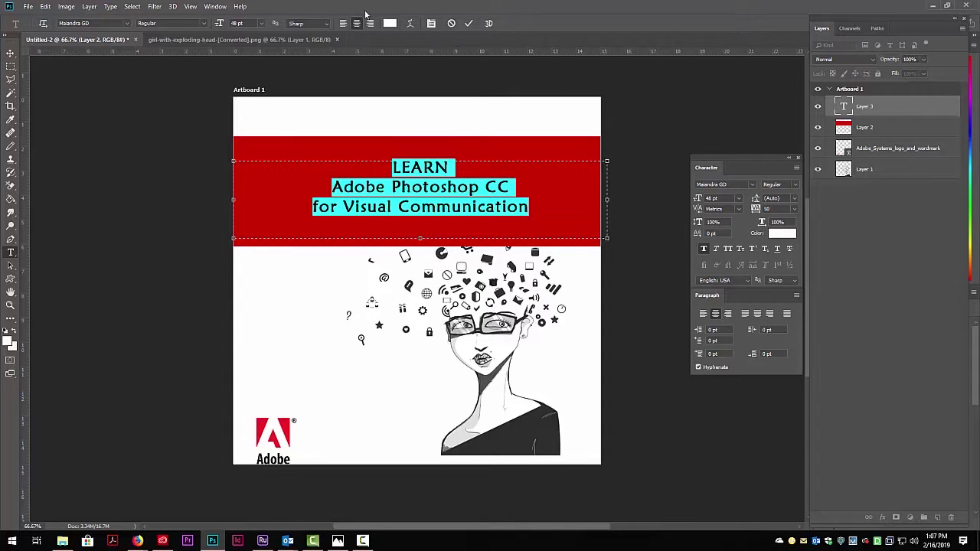
left_click(343, 23)
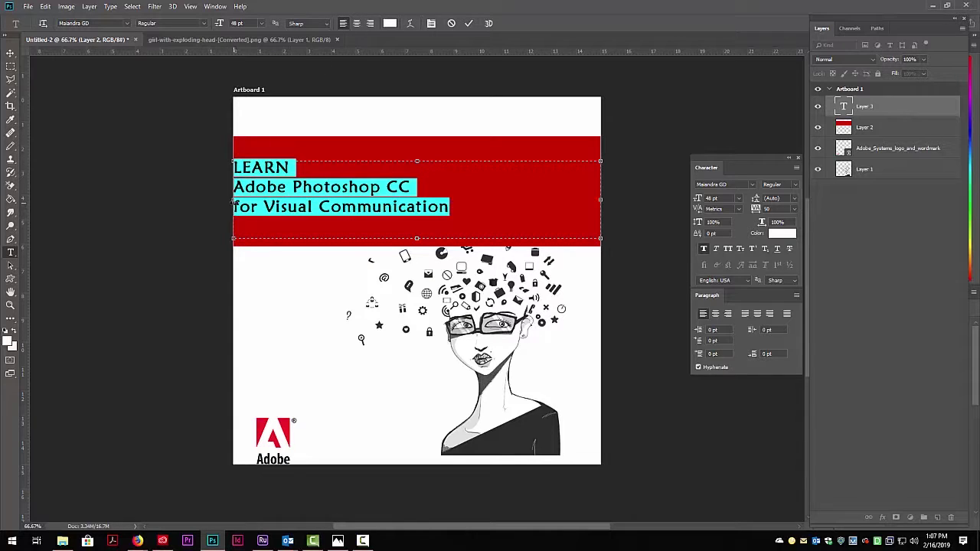
left_click_drag(232, 199, 246, 199)
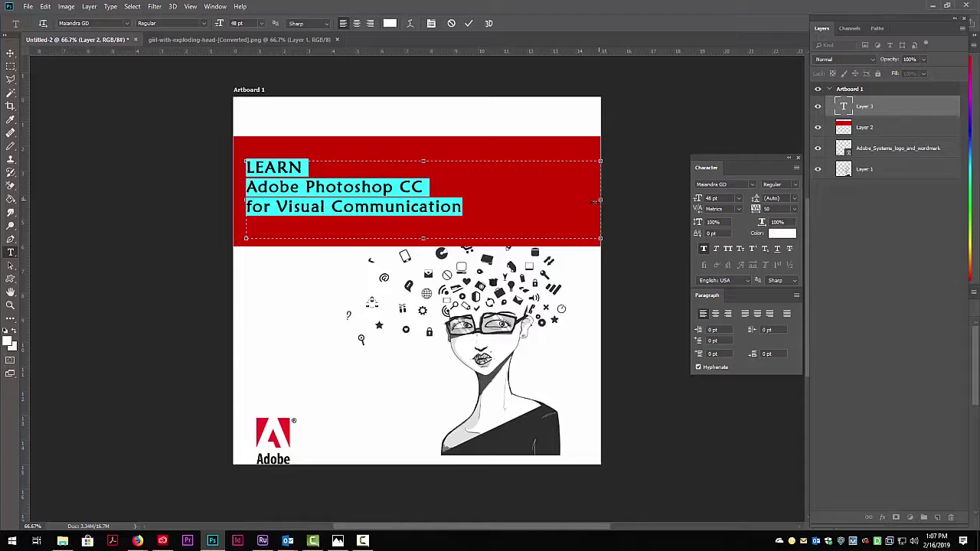
left_click_drag(593, 200, 580, 203)
left_click_drag(246, 199, 256, 200)
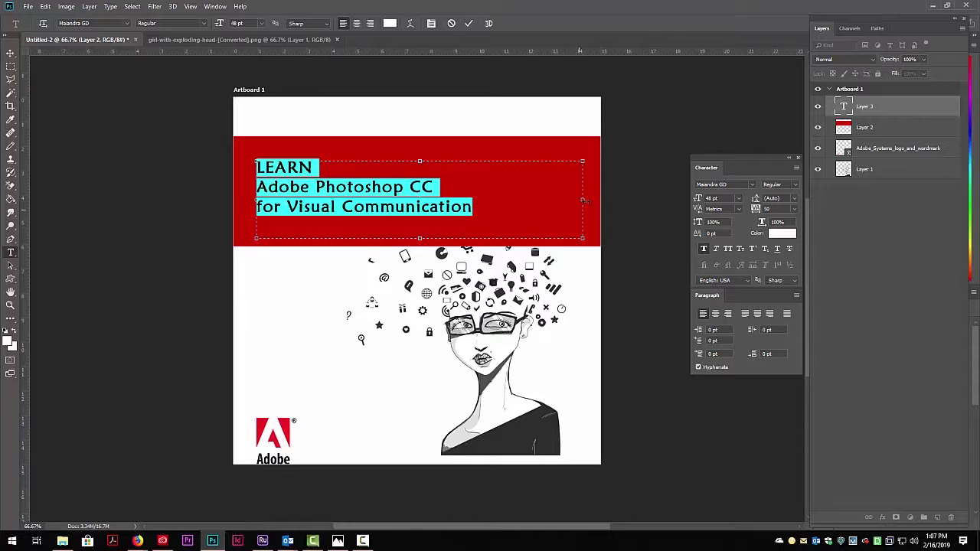
left_click_drag(582, 201, 575, 201)
left_click(156, 192)
left_click(156, 188)
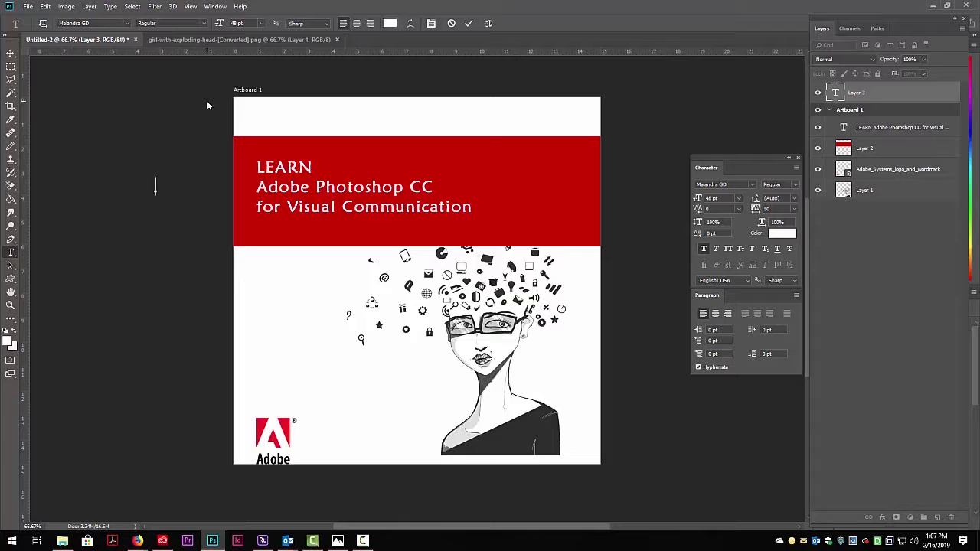
Step: Add a dark red paragraph text reading "Don't be a scatter-brain." in the white strip above the banner
left_click(318, 137)
left_click_drag(549, 149, 292, 99)
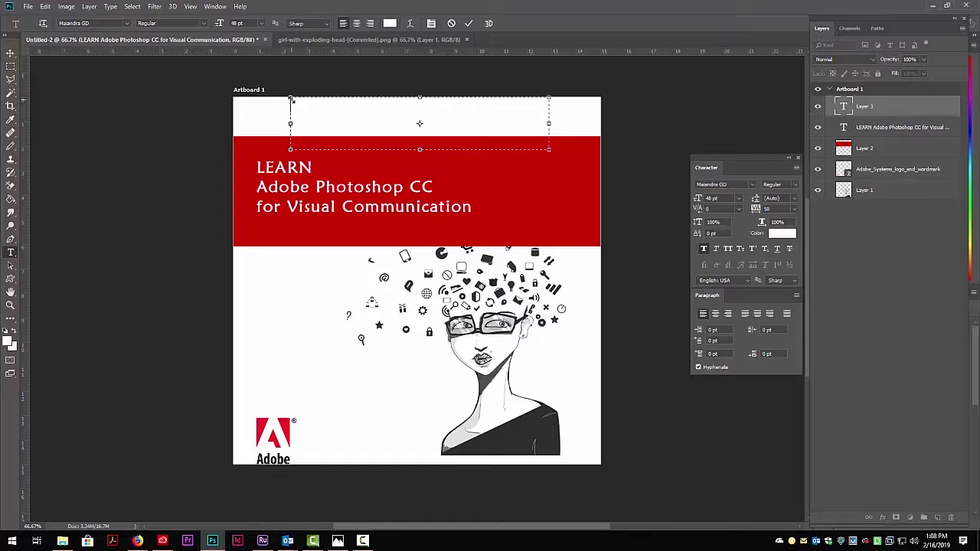
left_click(390, 23)
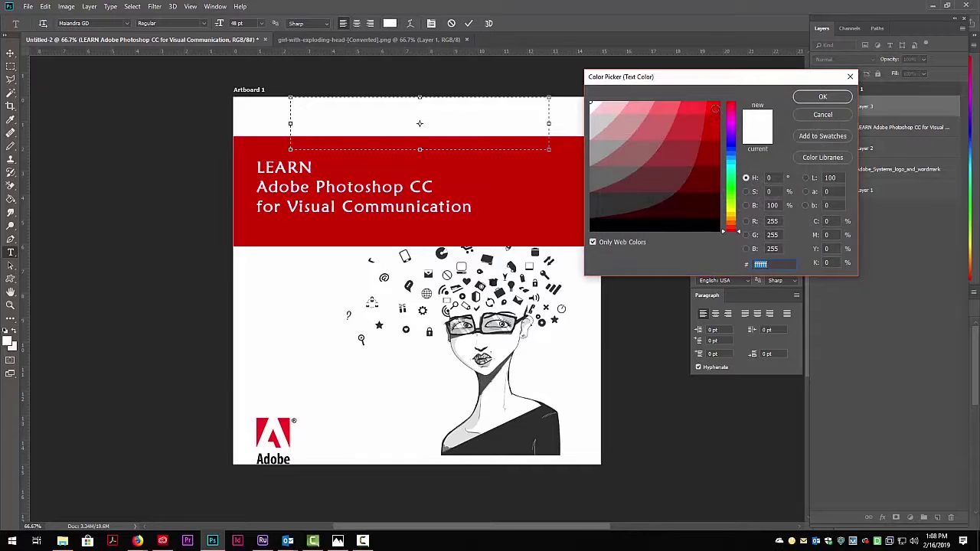
left_click(715, 108)
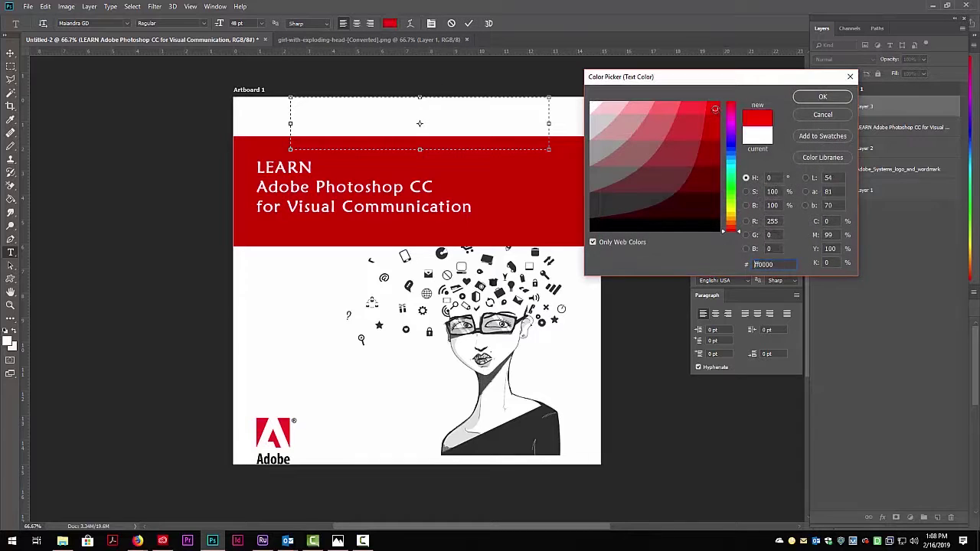
left_click(713, 129)
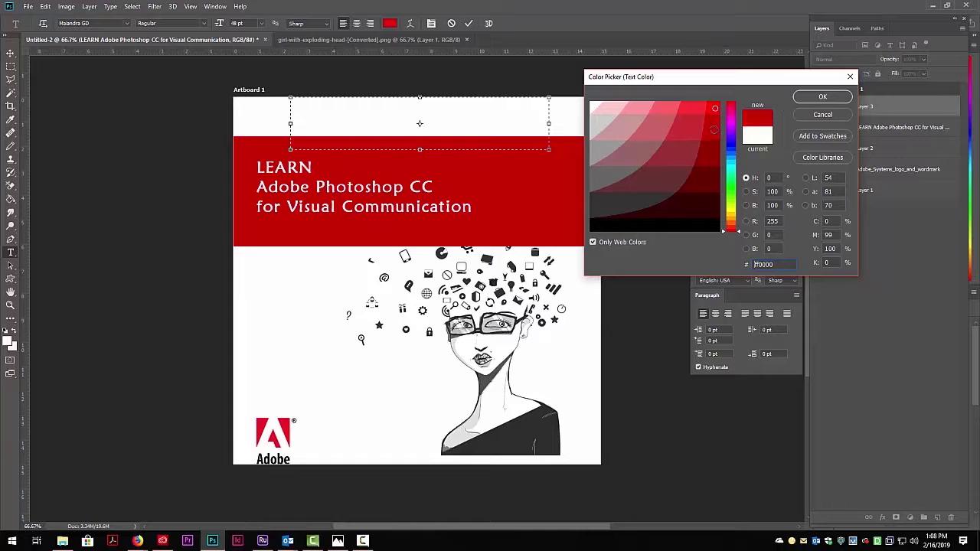
left_click(820, 97)
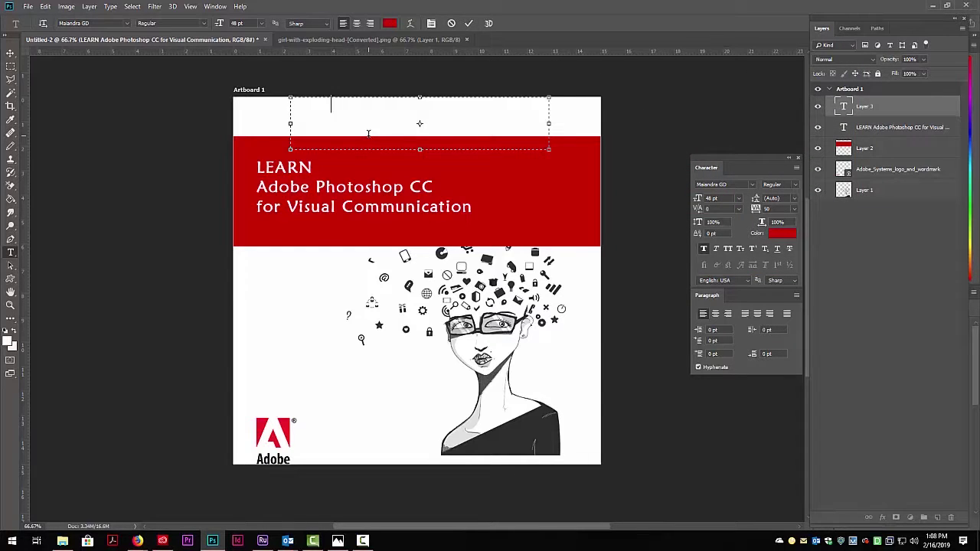
type("Don't be a scatt")
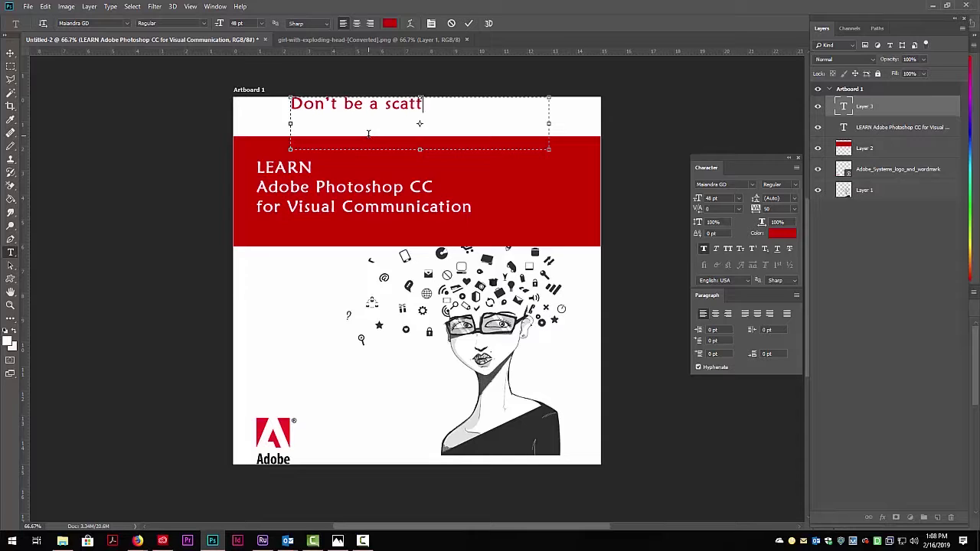
type("er-brain.")
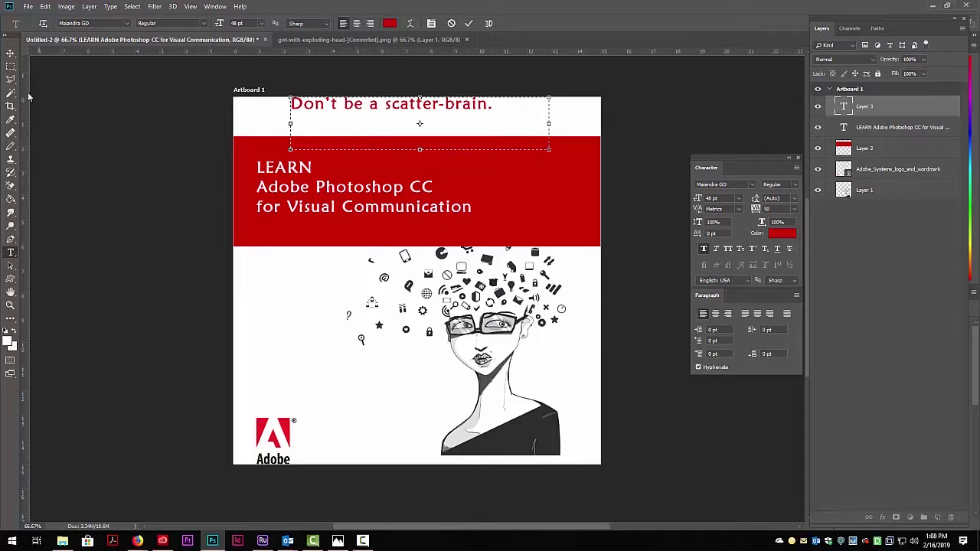
left_click(11, 54)
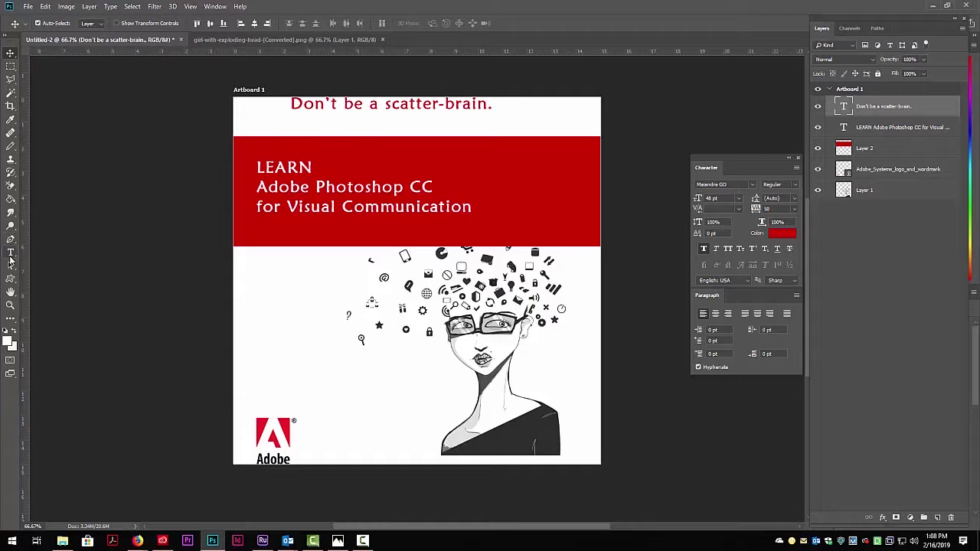
Step: Stretch the tagline's text box across the full artboard width, center the text and lower it to just above the banner
left_click(10, 252)
left_click(345, 113)
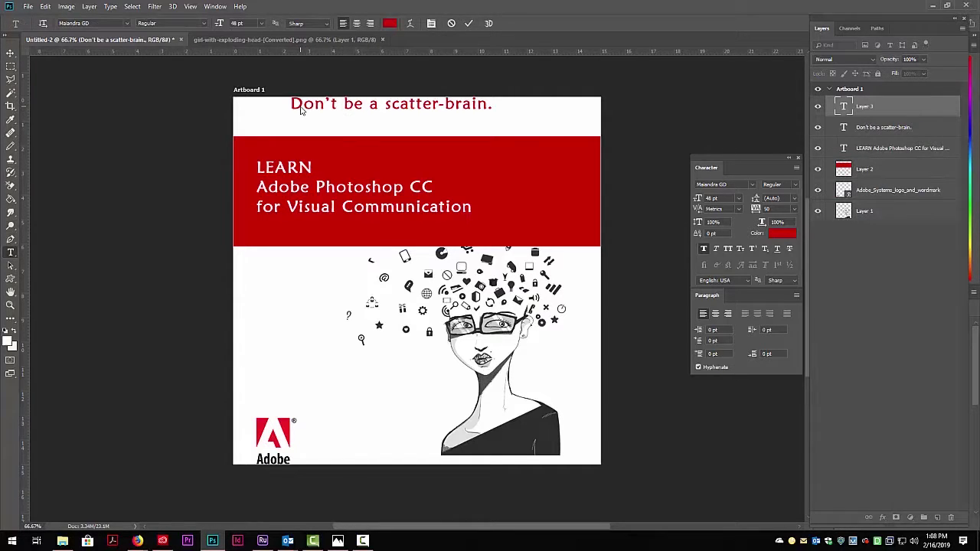
left_click(301, 110)
left_click_drag(285, 123, 233, 123)
left_click_drag(549, 124, 601, 124)
left_click_drag(418, 150, 417, 121)
left_click(356, 24)
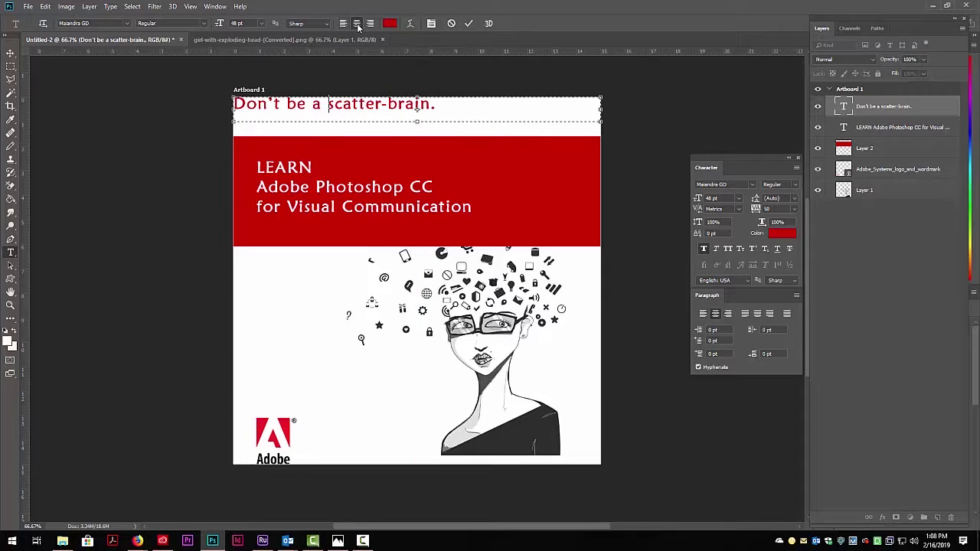
key("Escape")
key("v")
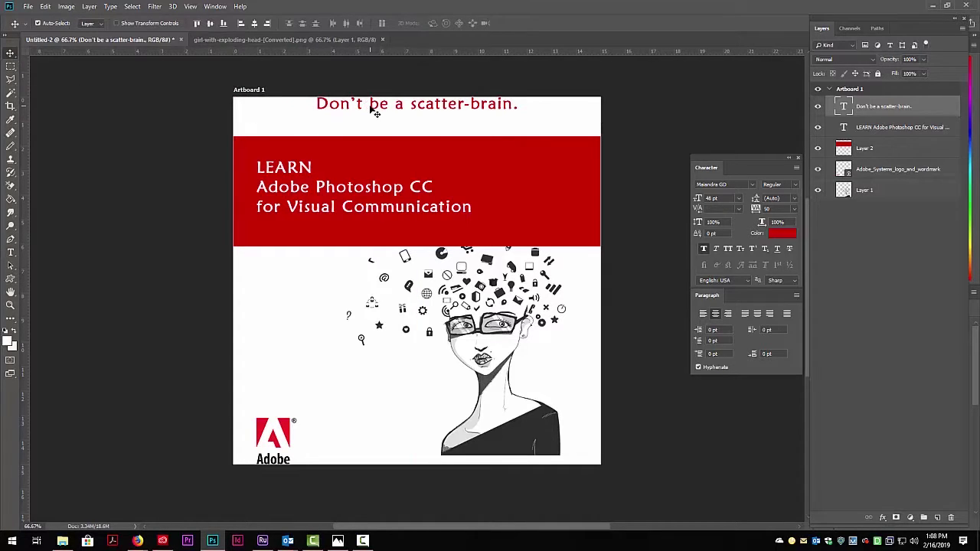
left_click_drag(371, 107, 371, 125)
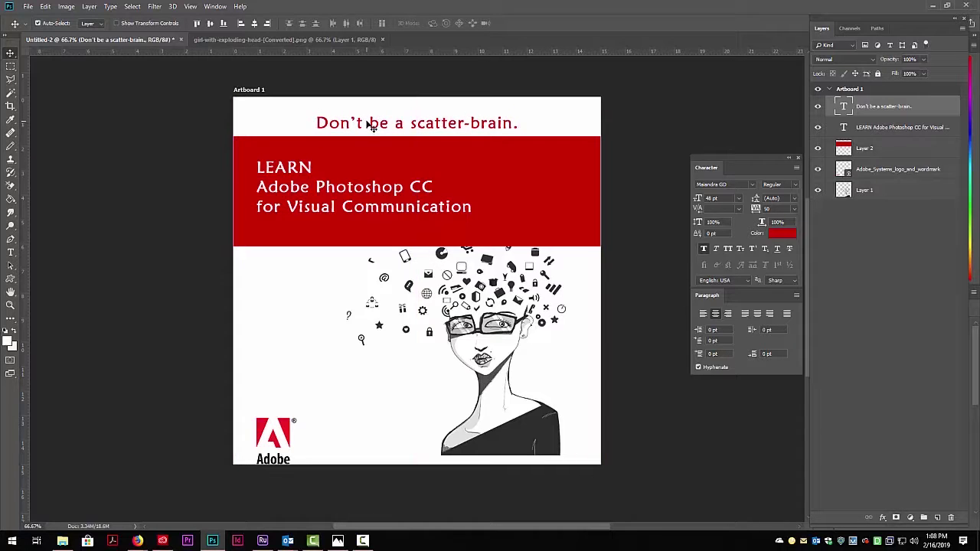
Step: Move the drawing down and right to meet the artboard's bottom edge, and shift the Adobe logo slightly left
left_click(481, 342)
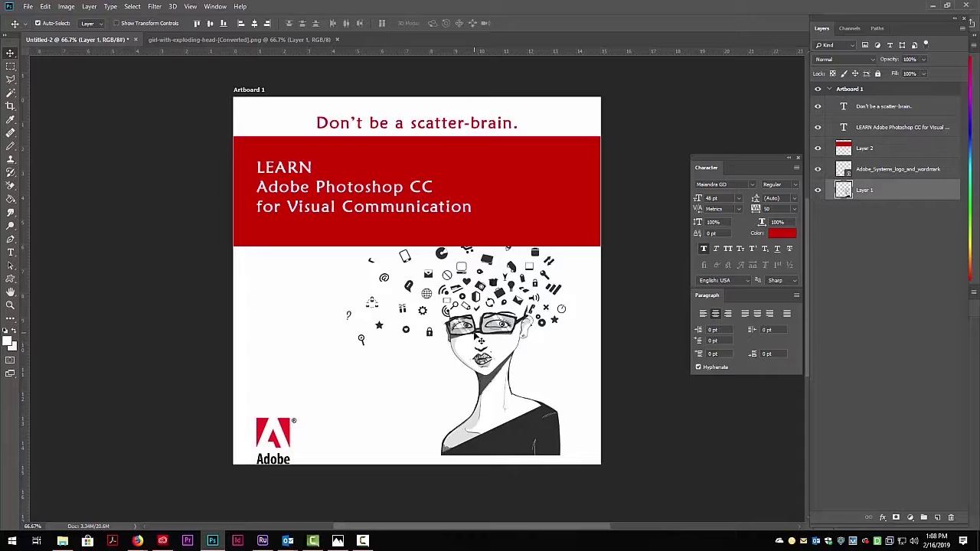
left_click_drag(476, 338, 489, 346)
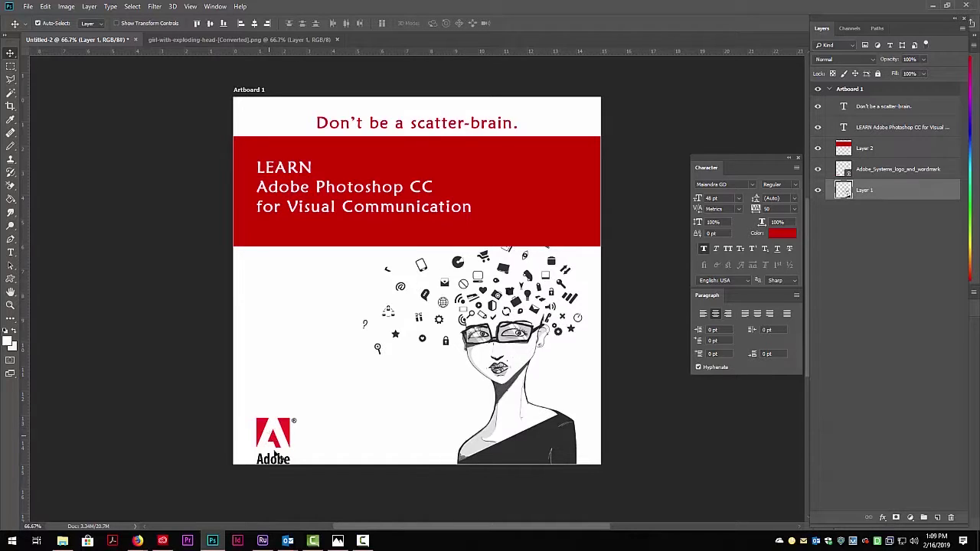
left_click_drag(278, 445, 274, 445)
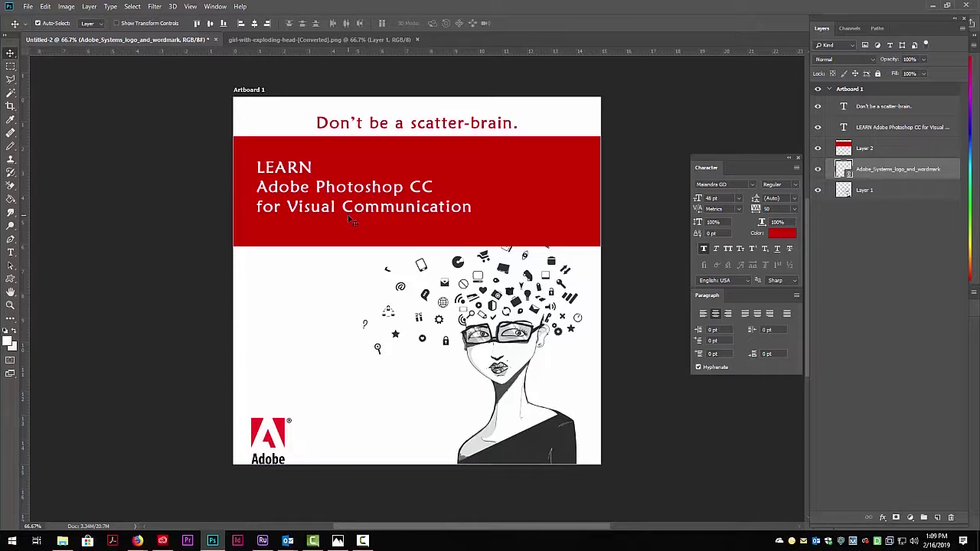
Step: Lower the three-line heading slightly to center it vertically within the red banner
left_click_drag(429, 182, 421, 189)
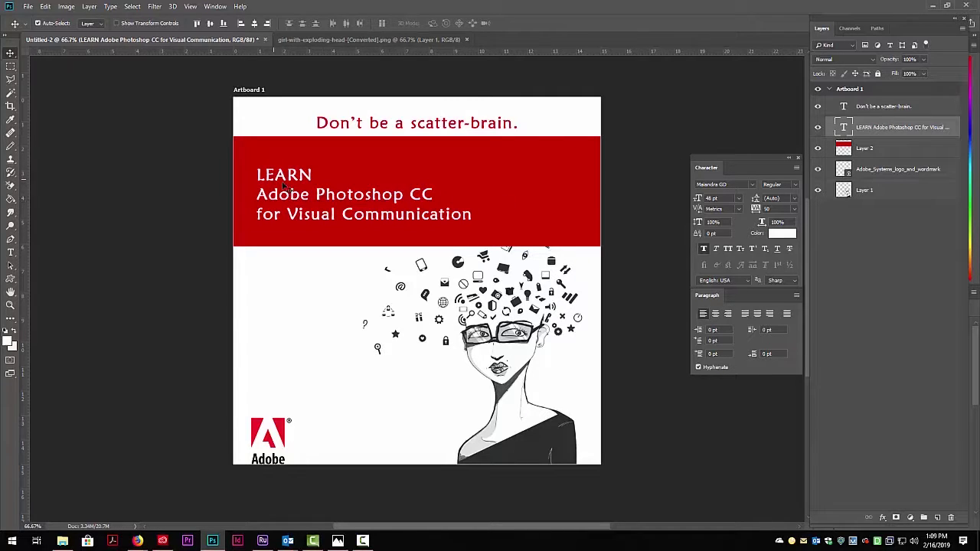
left_click_drag(303, 188, 297, 189)
Step: Link the heading text layer with the red banner layer and move both slightly down, away from the tagline
left_click(578, 151, "shift")
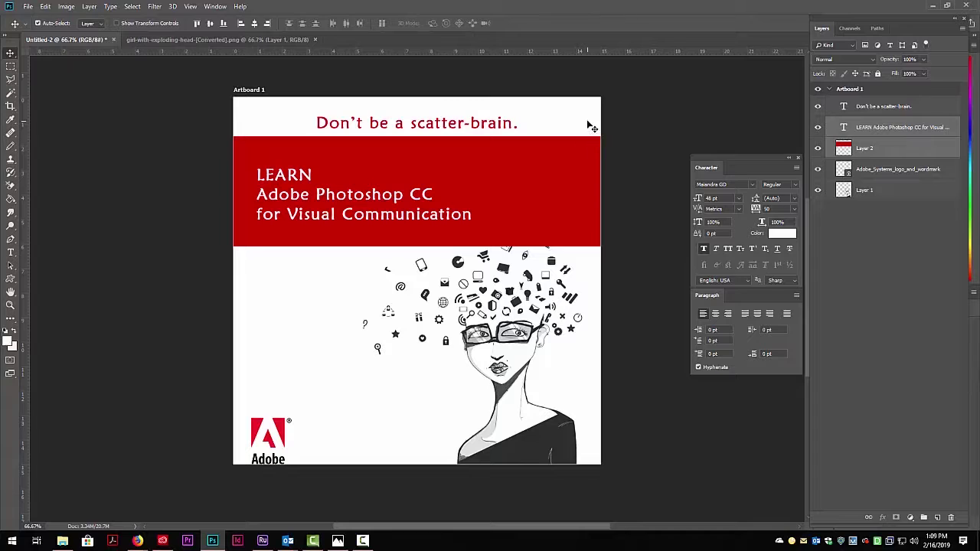
left_click(587, 126)
left_click(558, 175)
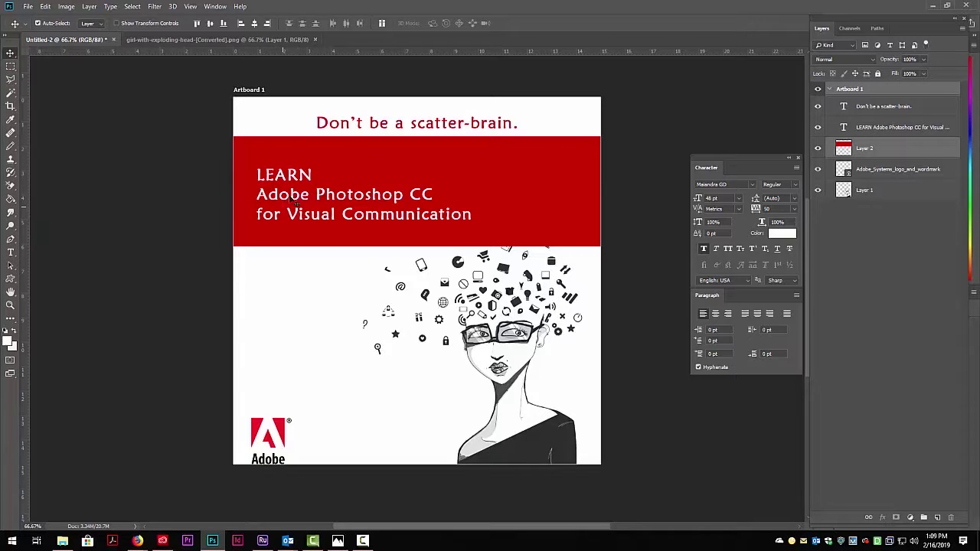
left_click(865, 130)
left_click(866, 150, "shift")
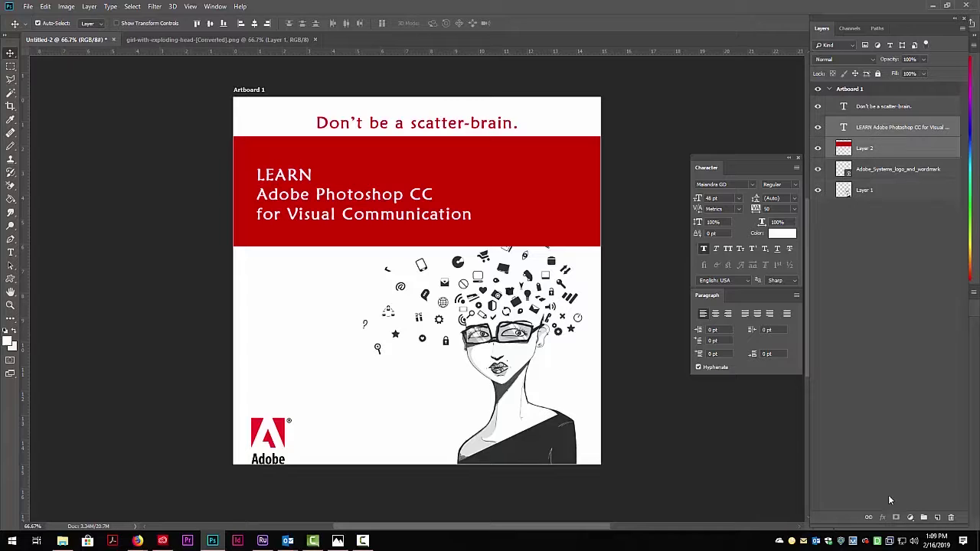
left_click(868, 518)
left_click_drag(441, 172, 441, 178)
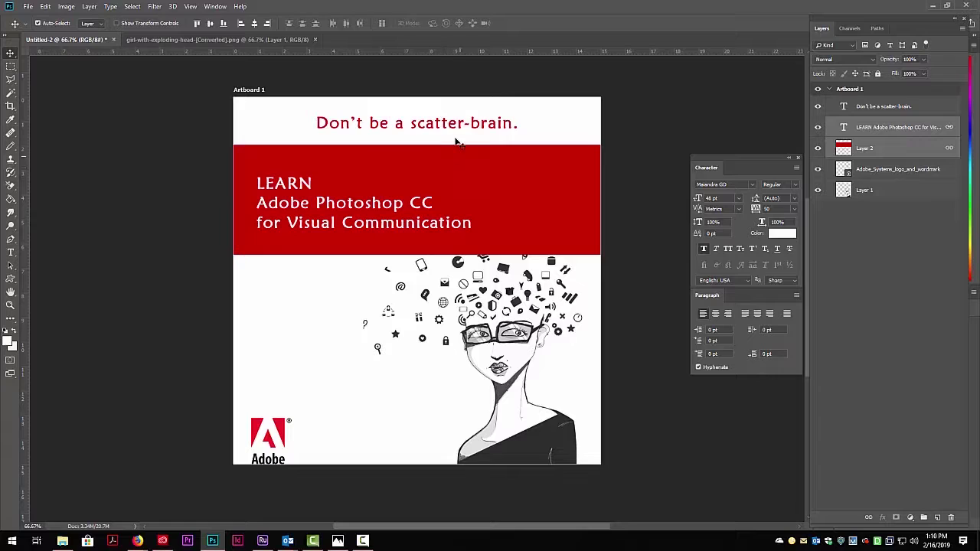